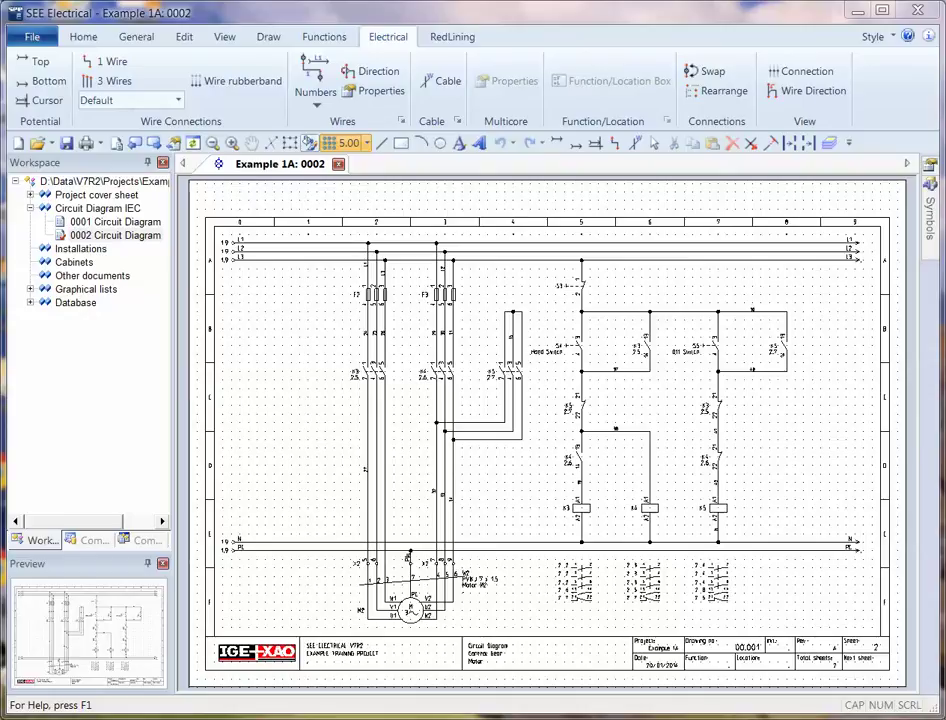
Step: Add a new page 3 to the Circuit Diagram IEC section, accepting the default page information
left_click(126, 213)
right_click(126, 213)
left_click(150, 217)
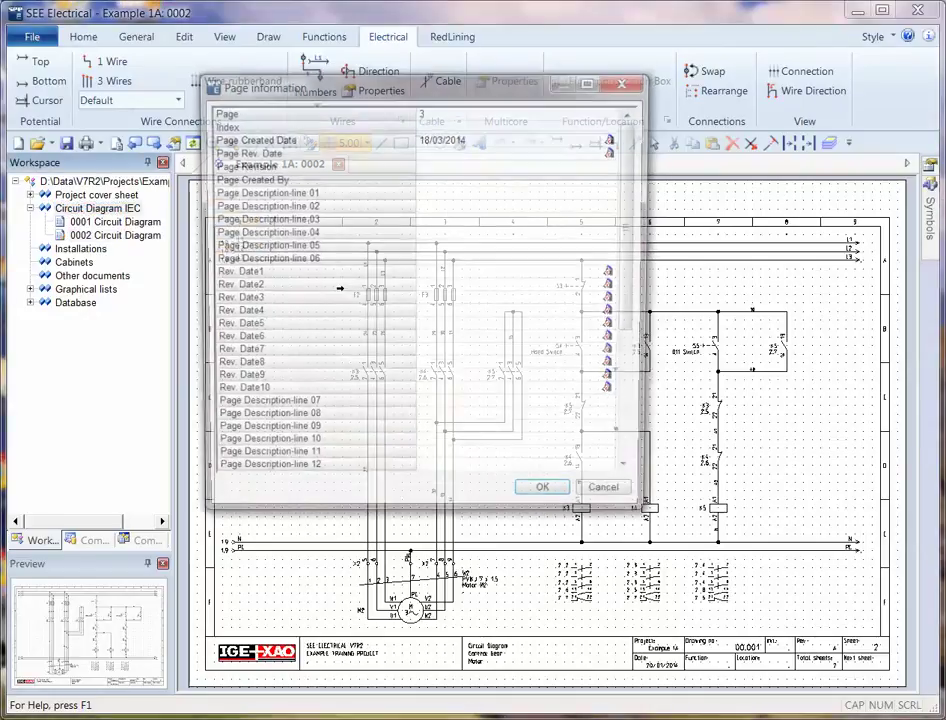
left_click(545, 500)
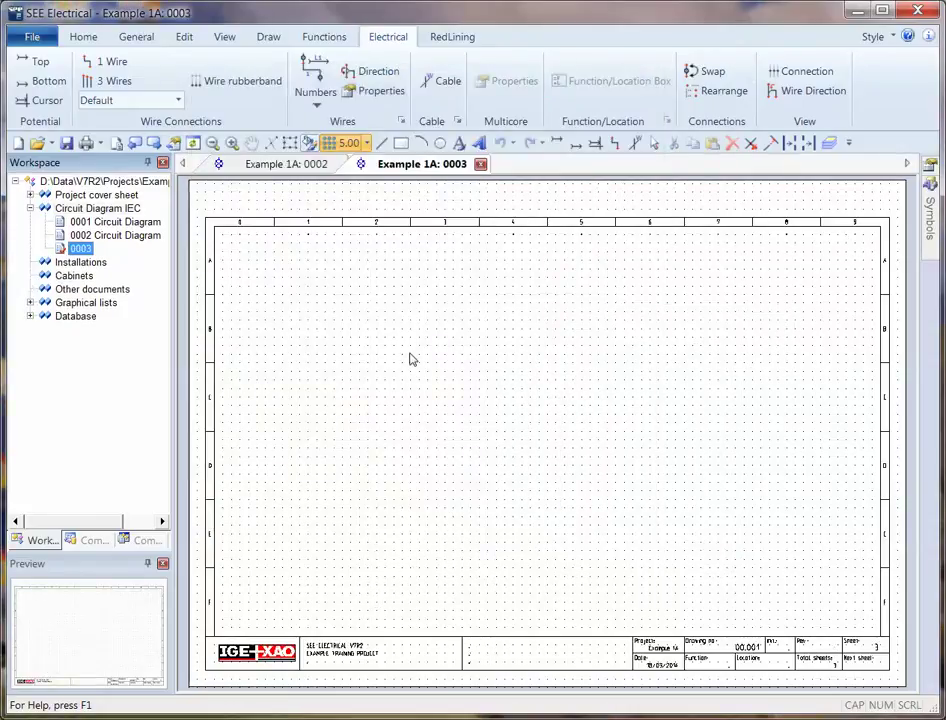
Step: Draw a 5-unit vertical connection line with a 20 by 15 rectangle centred directly beneath it
scroll(410, 360, "up", 3)
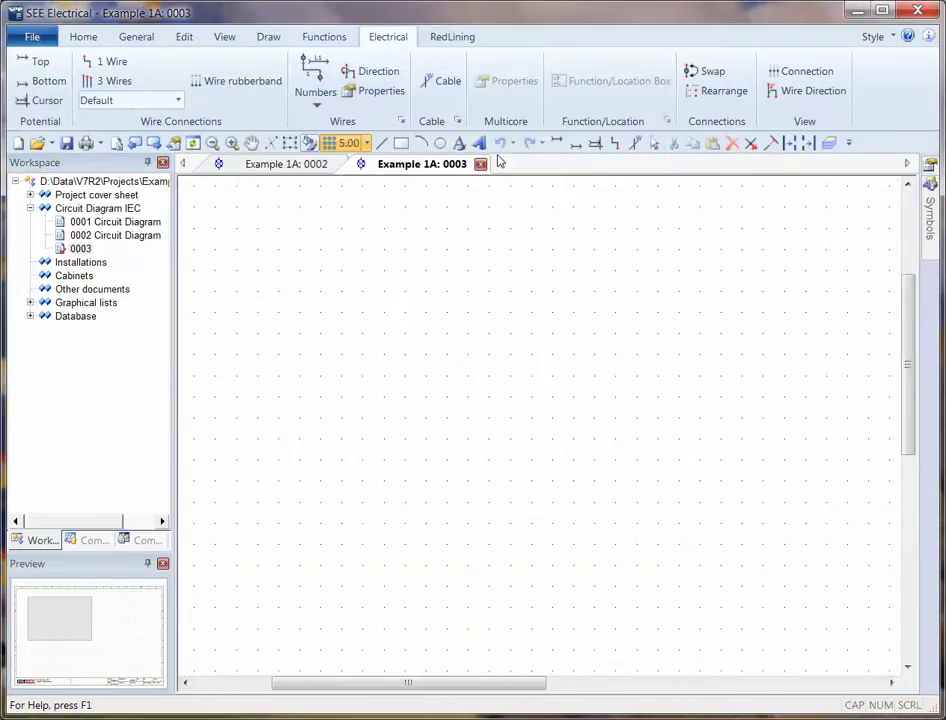
left_click(400, 143)
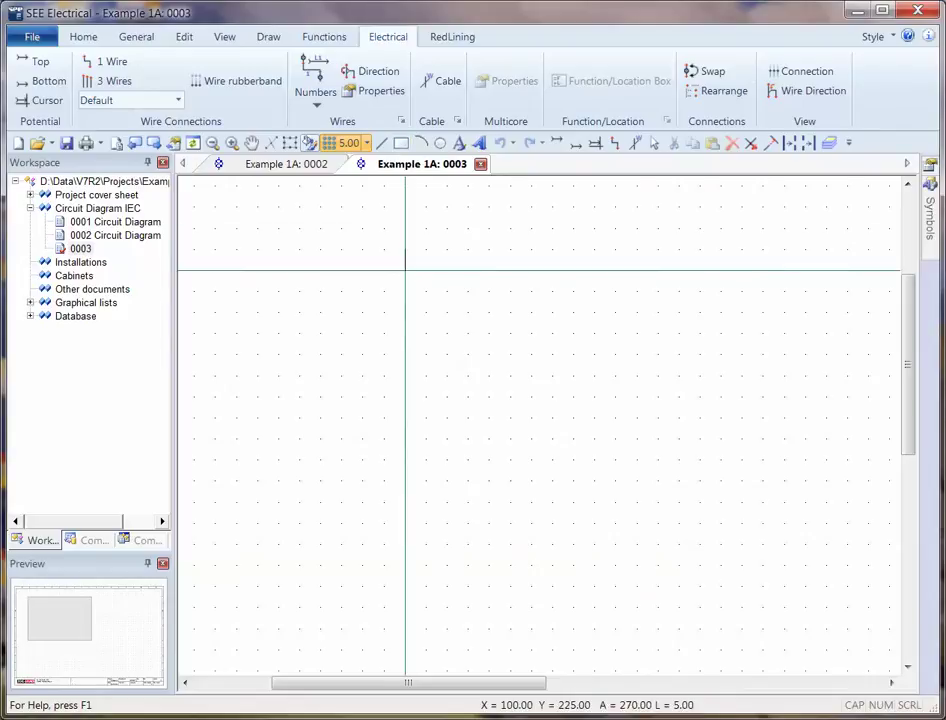
left_click(405, 270)
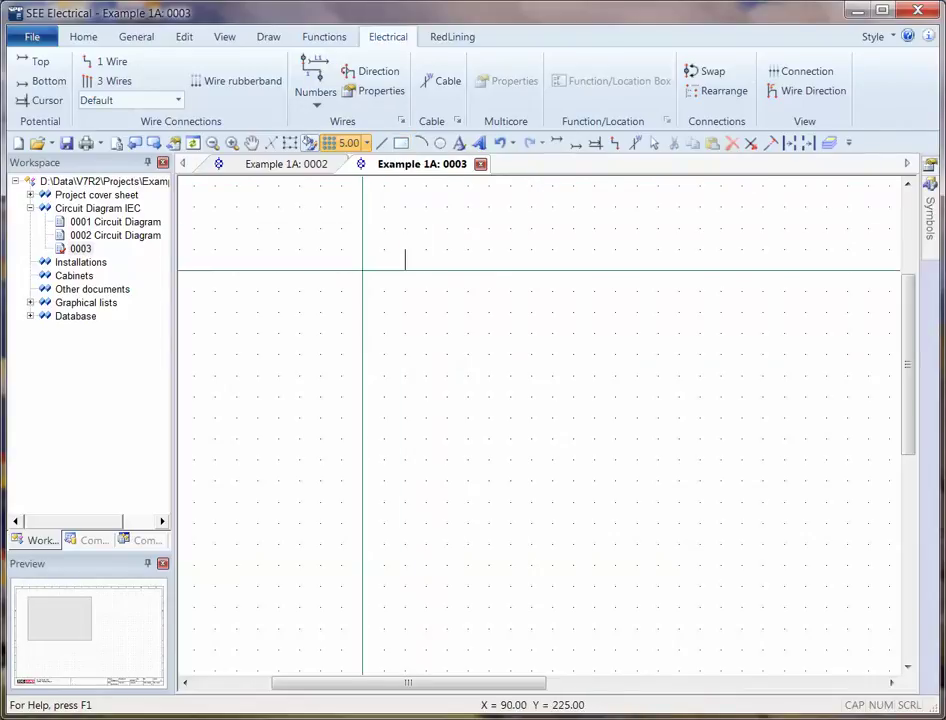
left_click(362, 270)
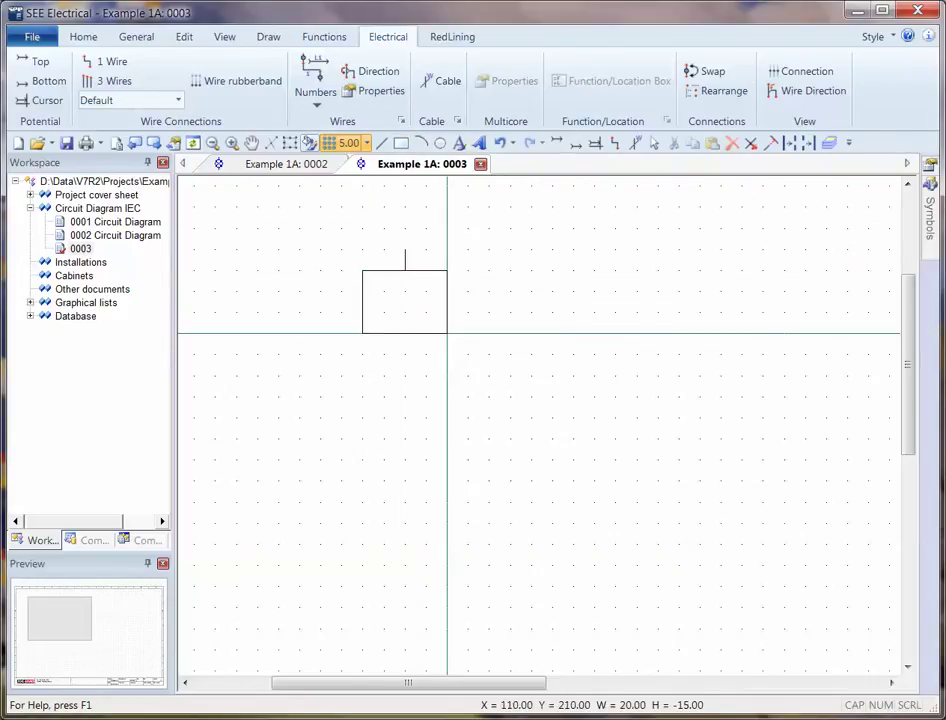
left_click(447, 333)
Step: Group the line and rectangle into a block defined as PLC, Signal
left_click_drag(492, 386, 328, 235)
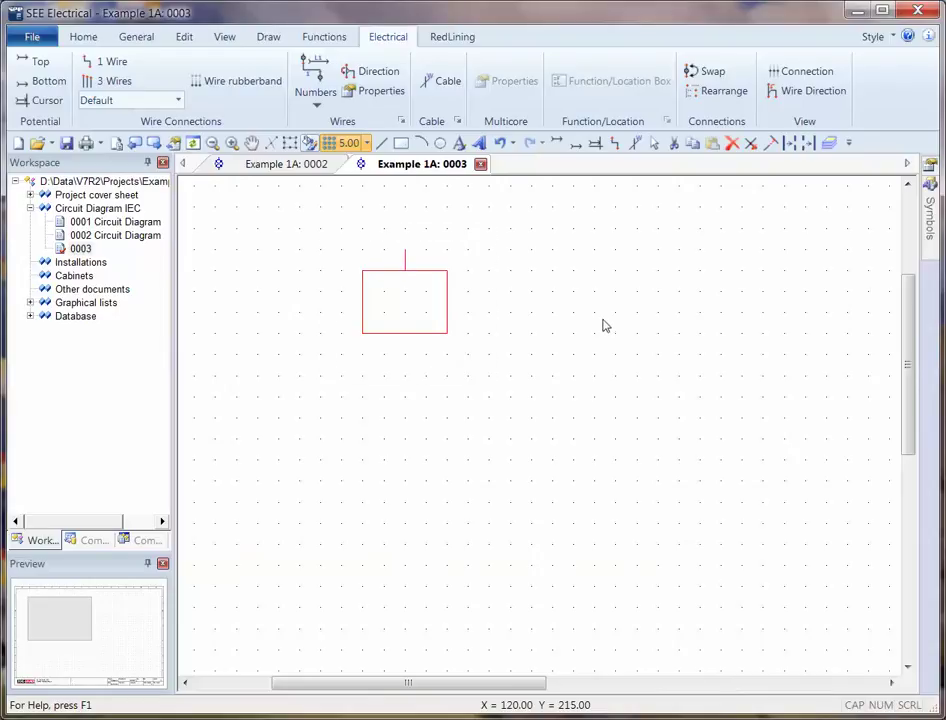
right_click(553, 298)
left_click(596, 367)
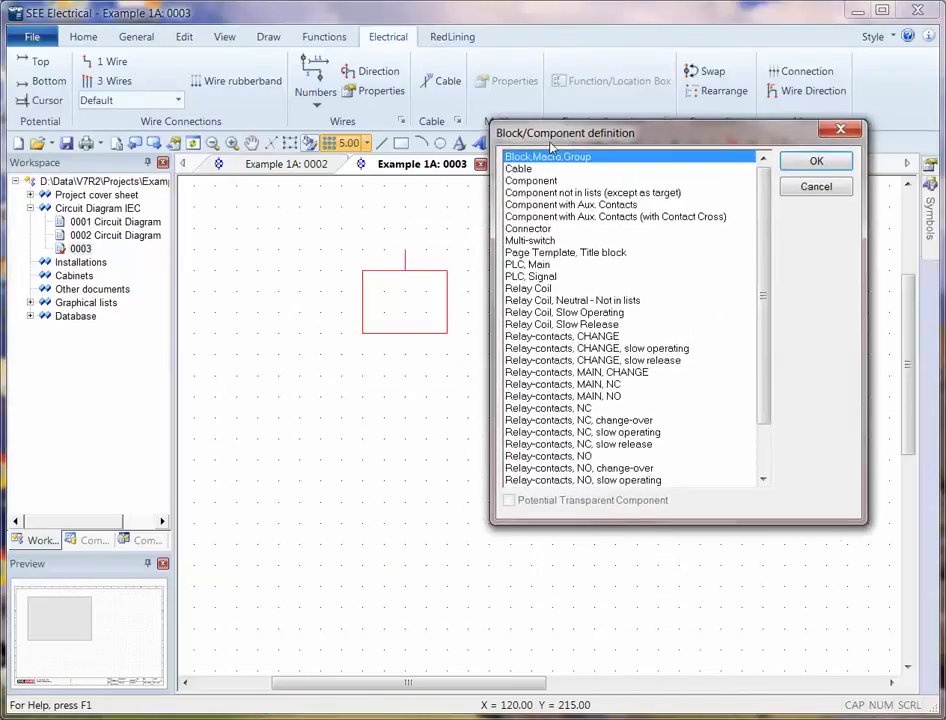
left_click(533, 276)
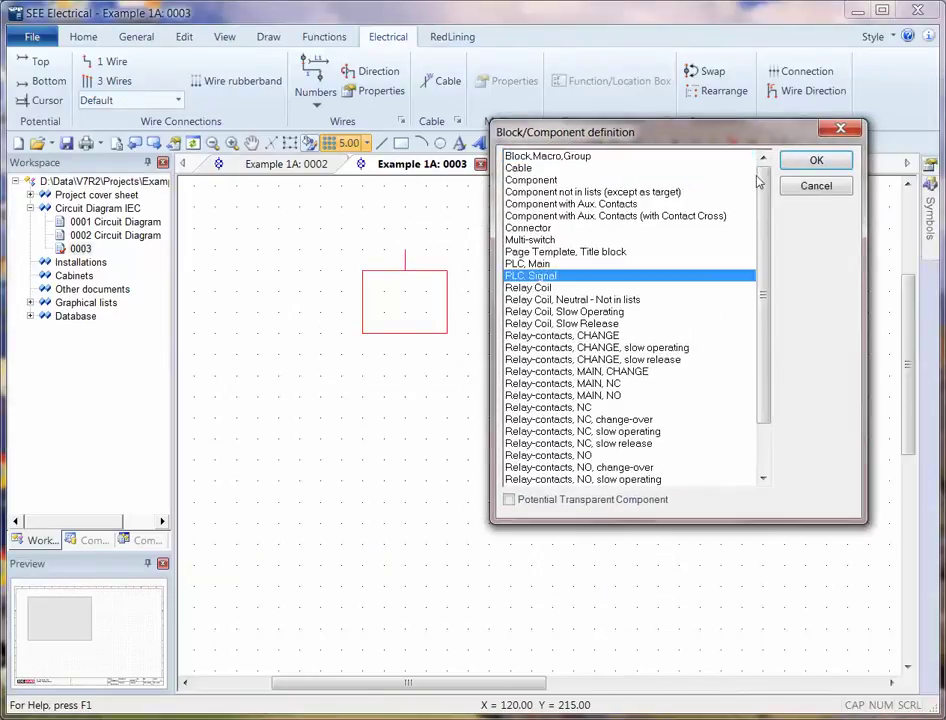
left_click(827, 163)
Step: Set the component's PLC address to 0.1, its PLC description to "desc" and its PLC comment to "comment"
left_click_drag(615, 106, 453, 170)
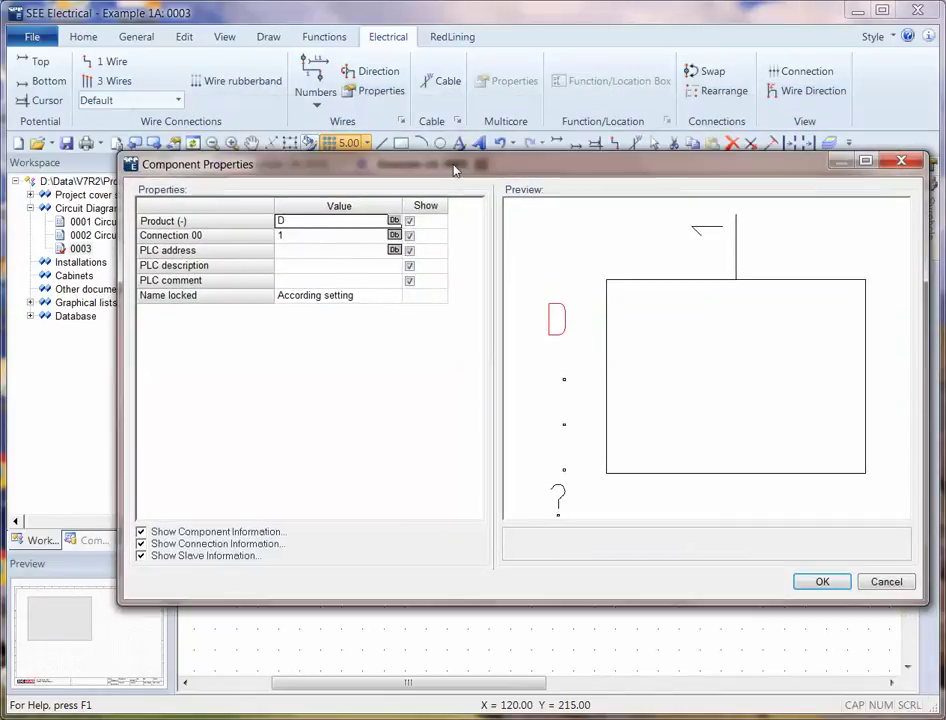
left_click(294, 251)
type("0.1")
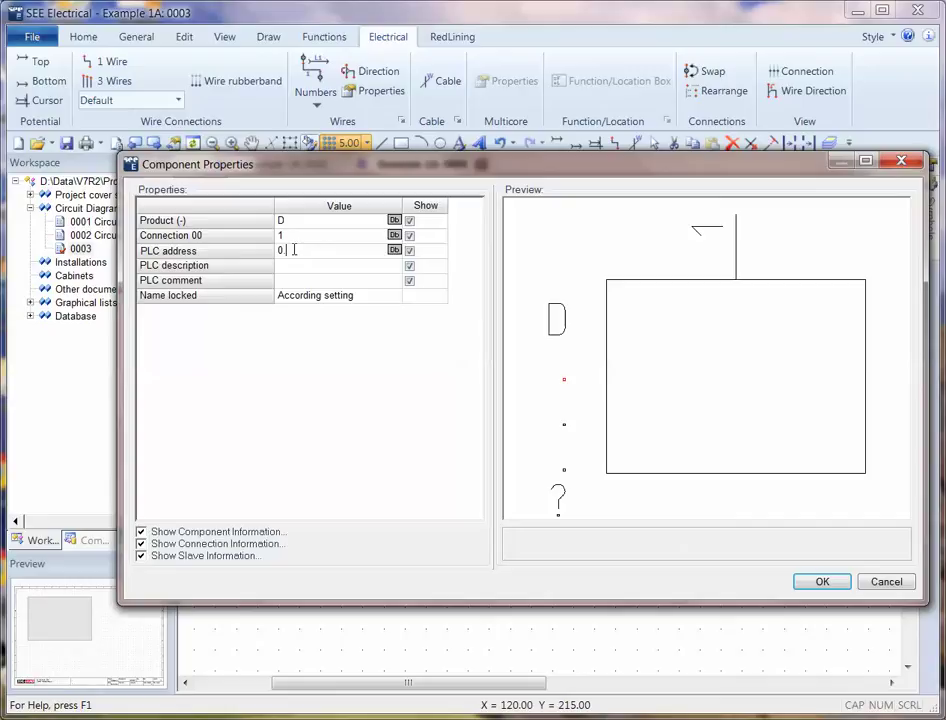
left_click(309, 267)
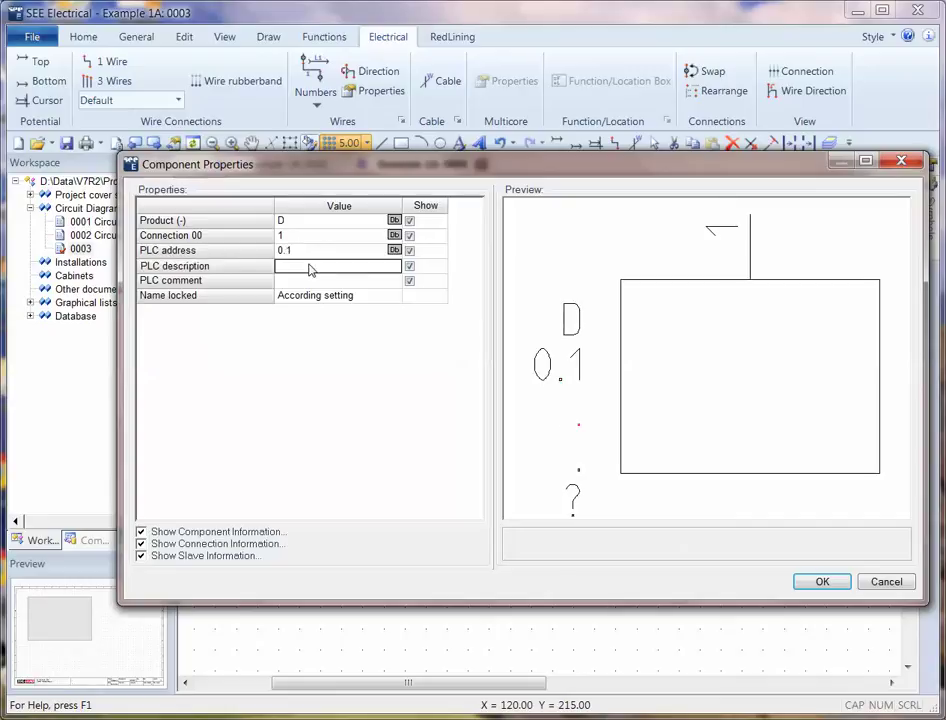
type("desc")
left_click(305, 286)
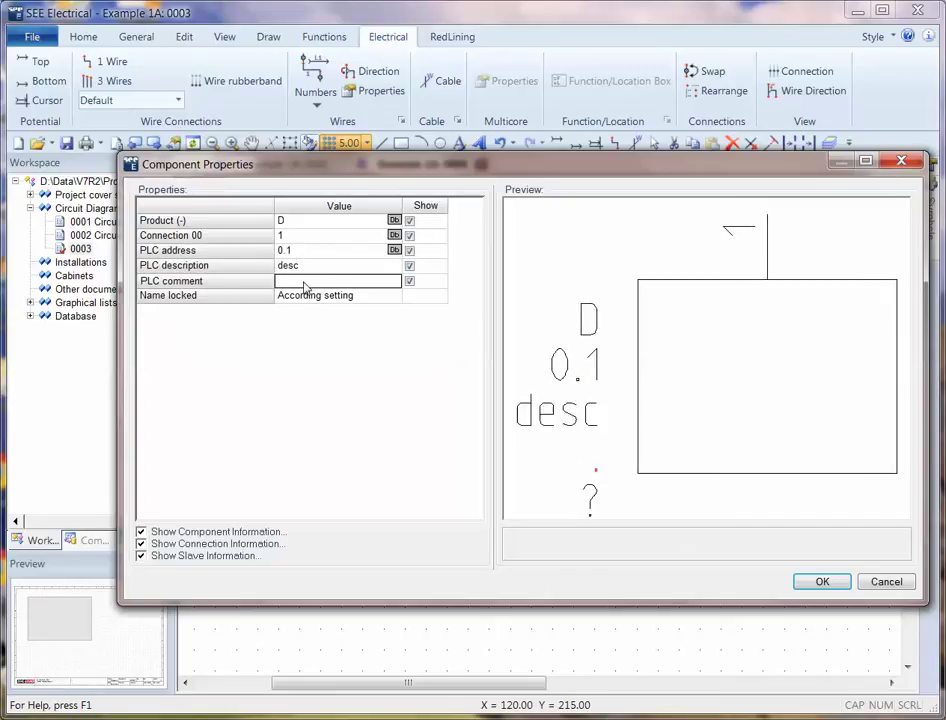
type("comment")
key("Return")
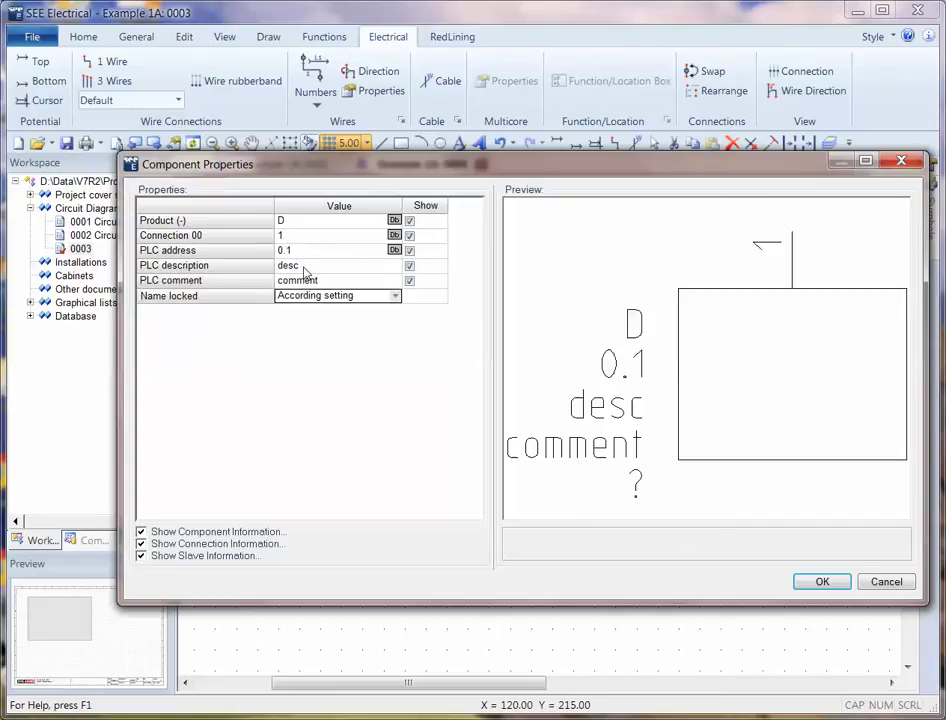
left_click(816, 583)
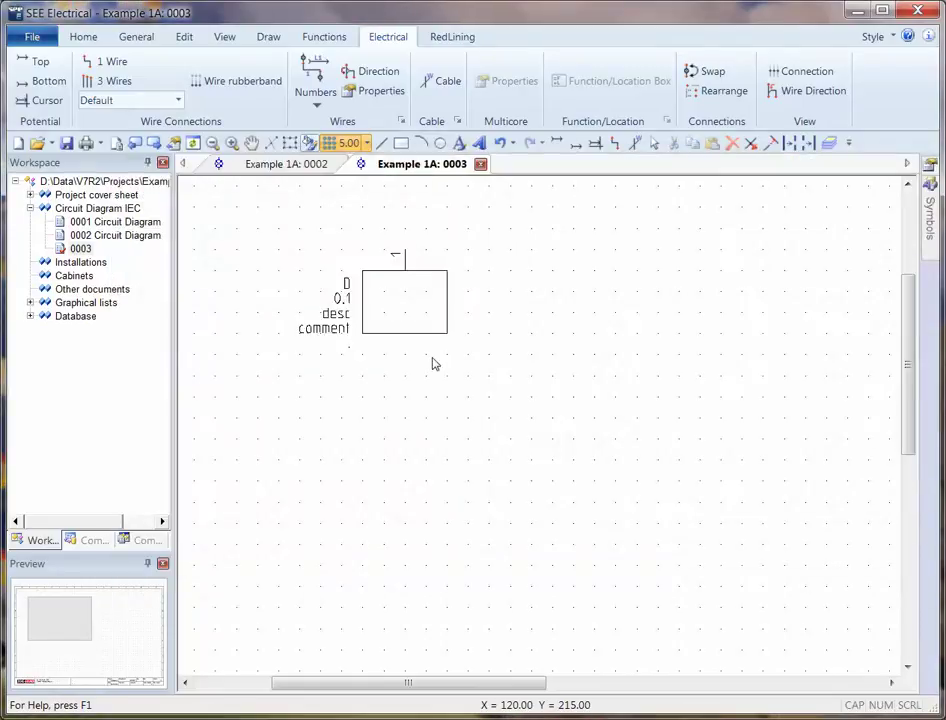
Step: Explode the PLC signal symbol into its separate texts and lines
left_click(398, 340)
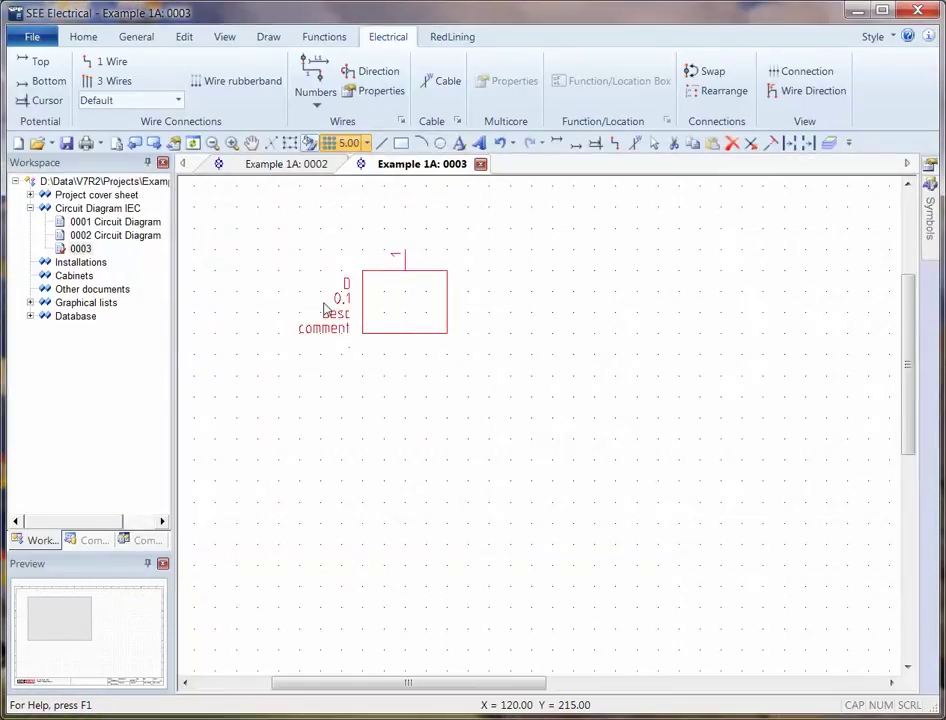
right_click(388, 341)
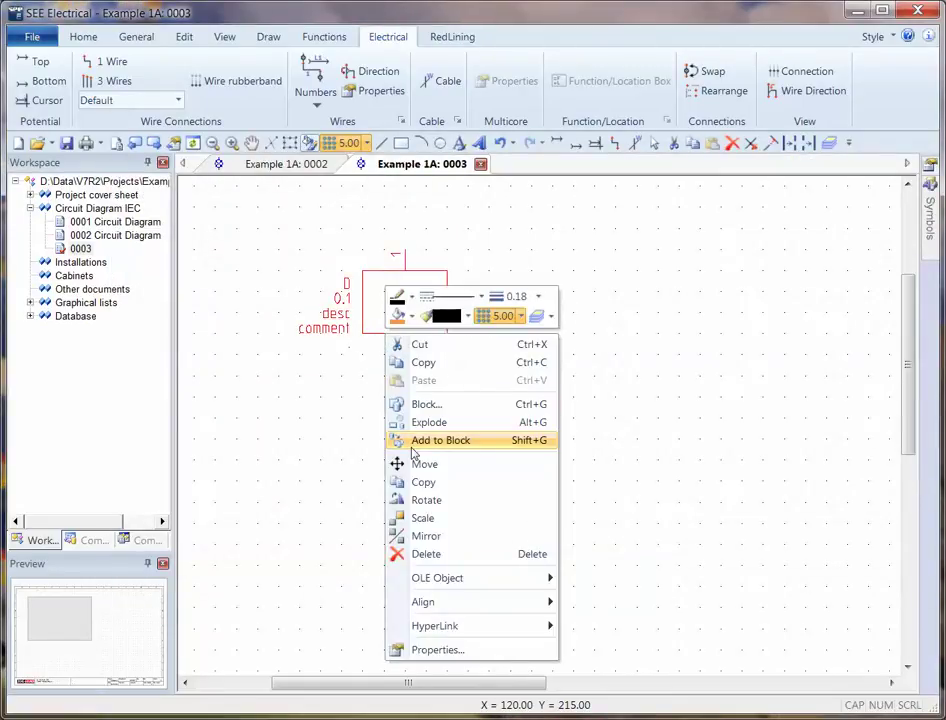
left_click(384, 422)
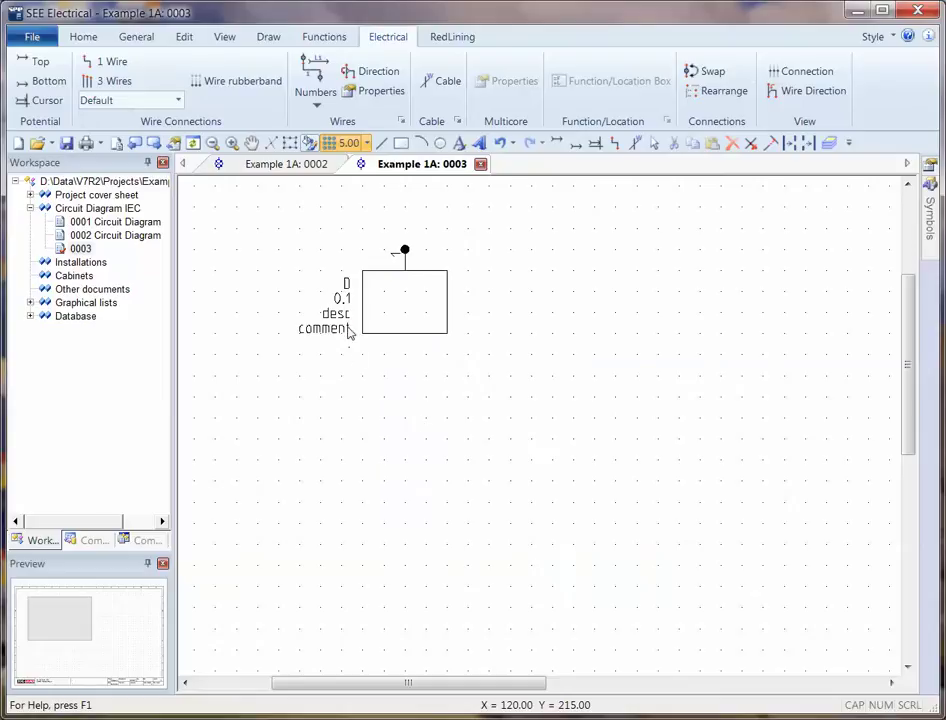
Step: Make the symbol's product, PLC address, description and comment texts left justified
double_click(346, 284)
left_click_drag(800, 128, 613, 165)
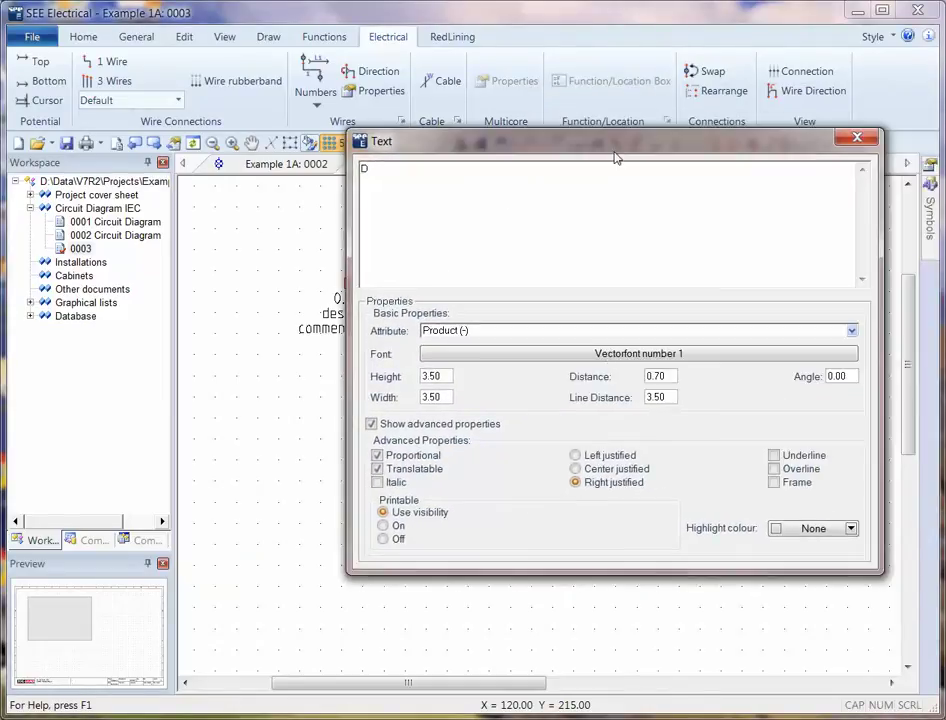
left_click(575, 455)
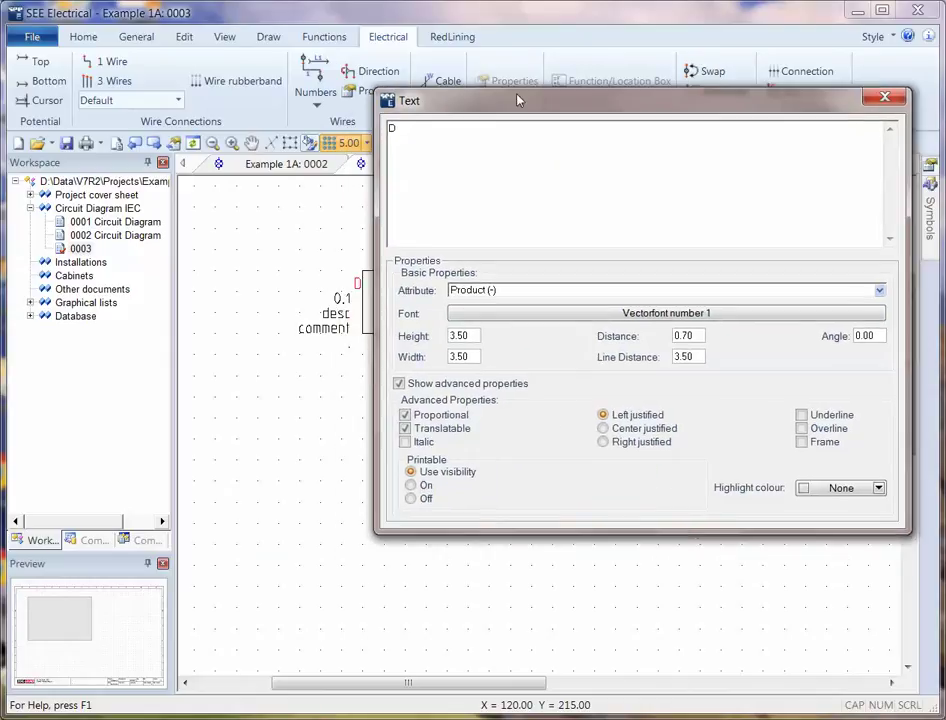
left_click(604, 410)
left_click(337, 316)
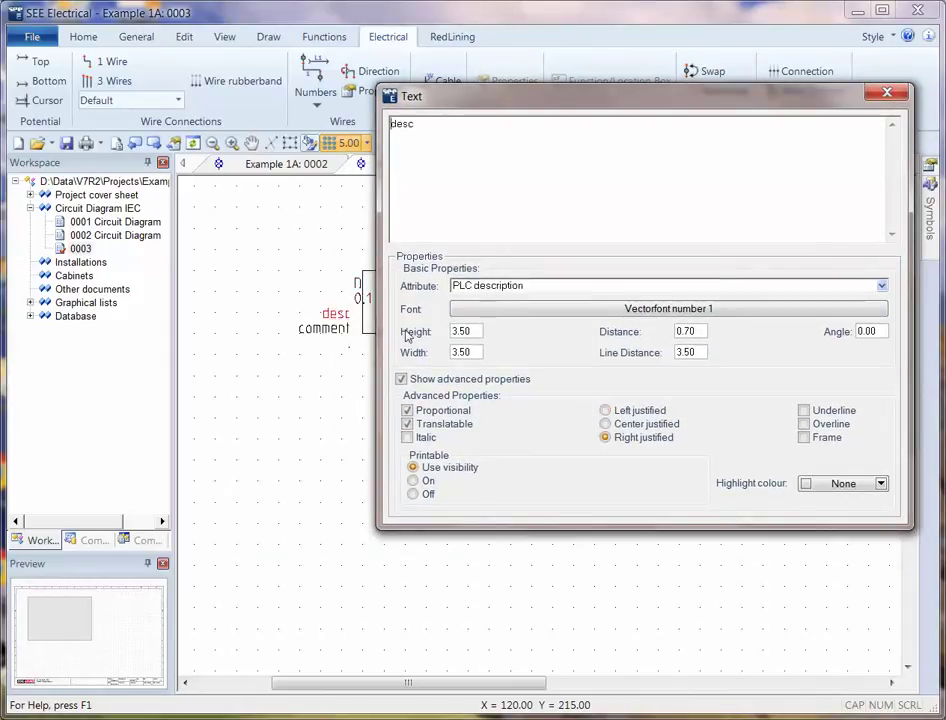
left_click(617, 411)
left_click(323, 328)
left_click(622, 410)
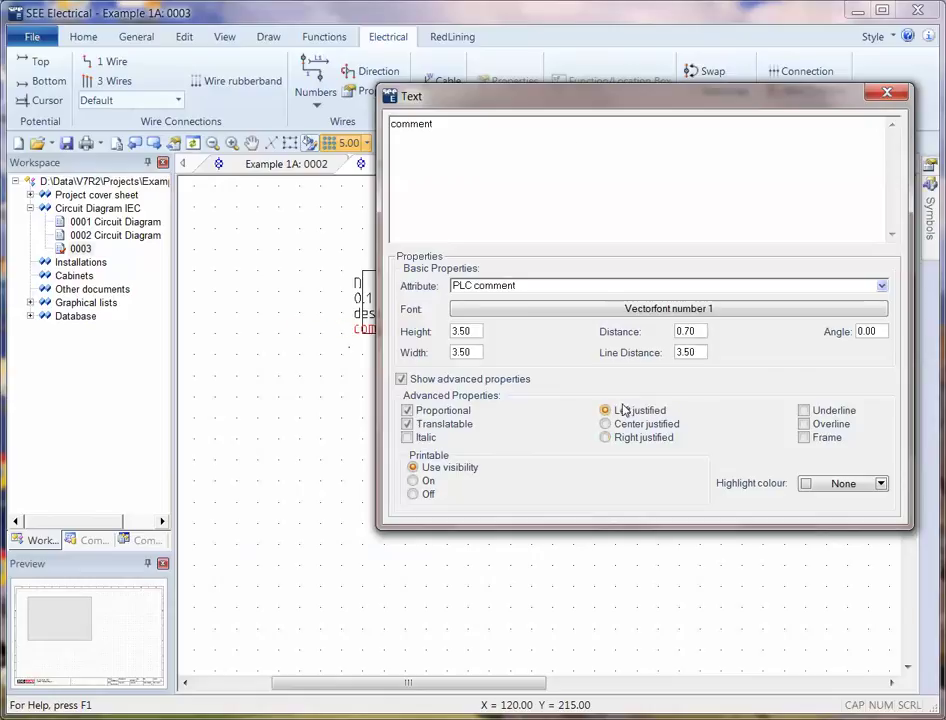
left_click_drag(735, 105, 603, 100)
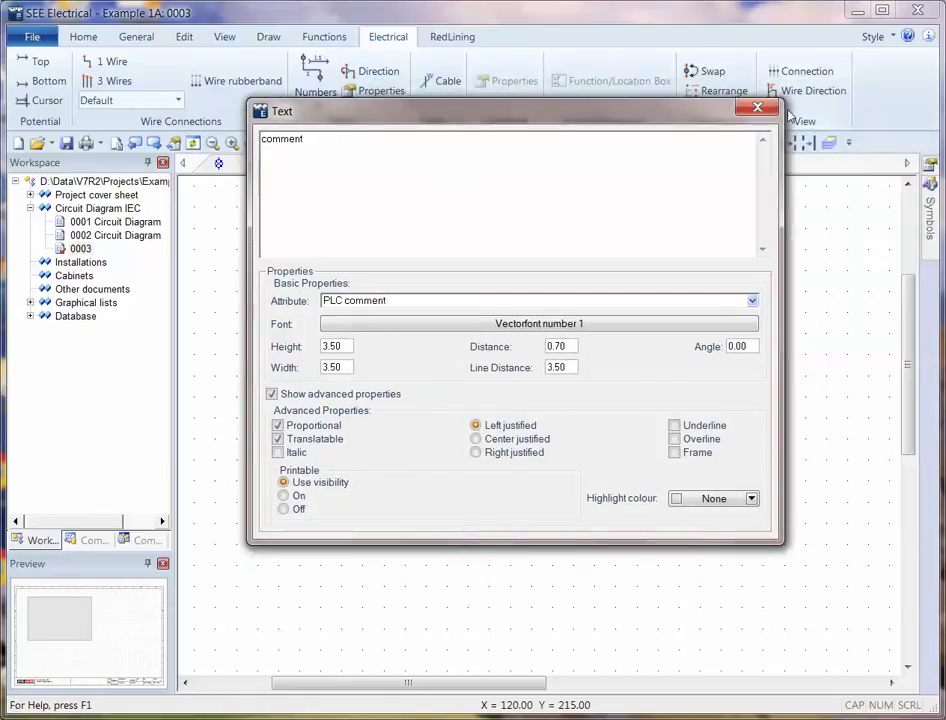
key("Escape")
Step: Place the "desc" text below the rectangle, with a 60° angle and right justification
left_click(379, 318)
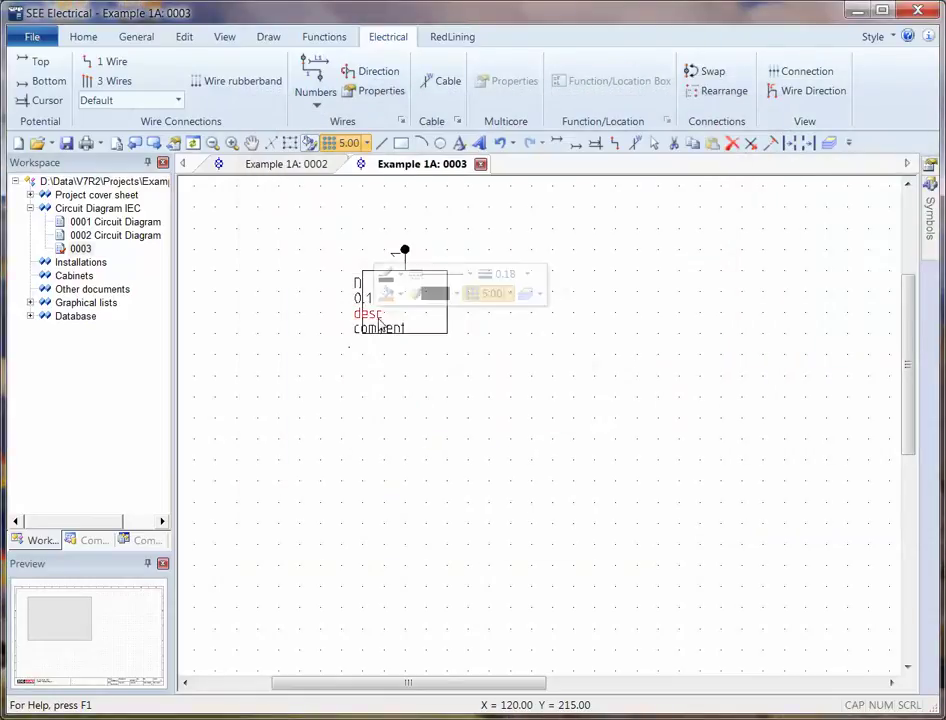
left_click_drag(374, 318, 394, 358)
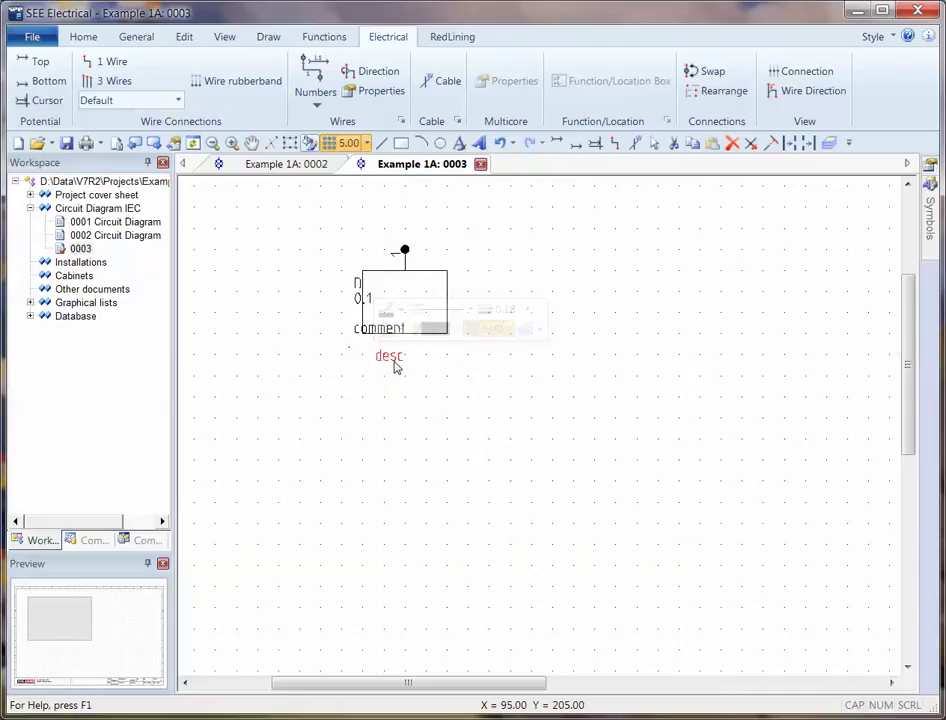
double_click(394, 363)
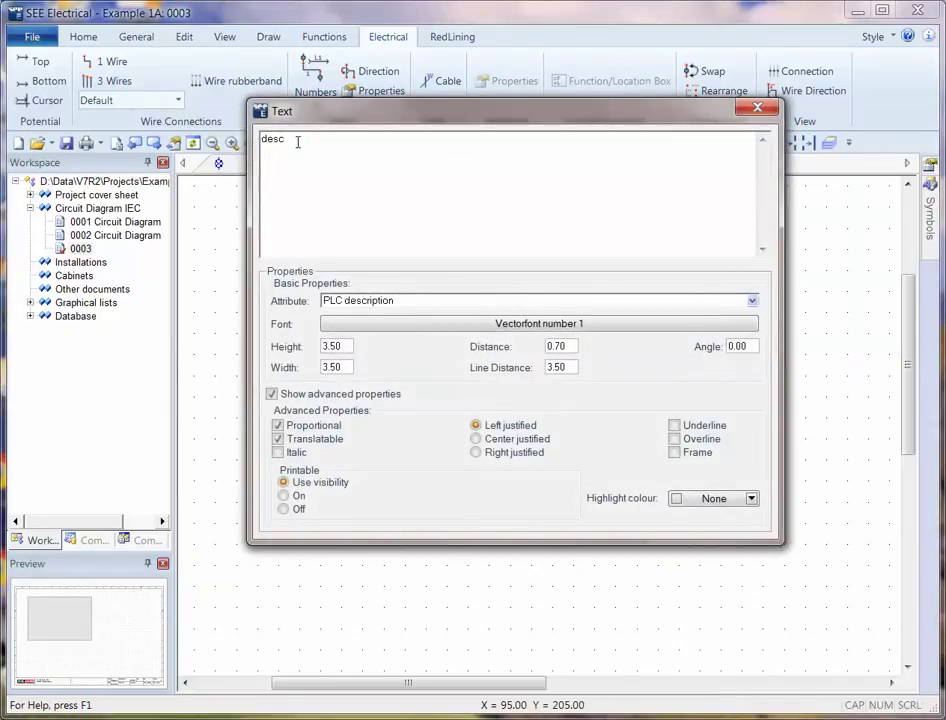
left_click_drag(310, 122, 389, 87)
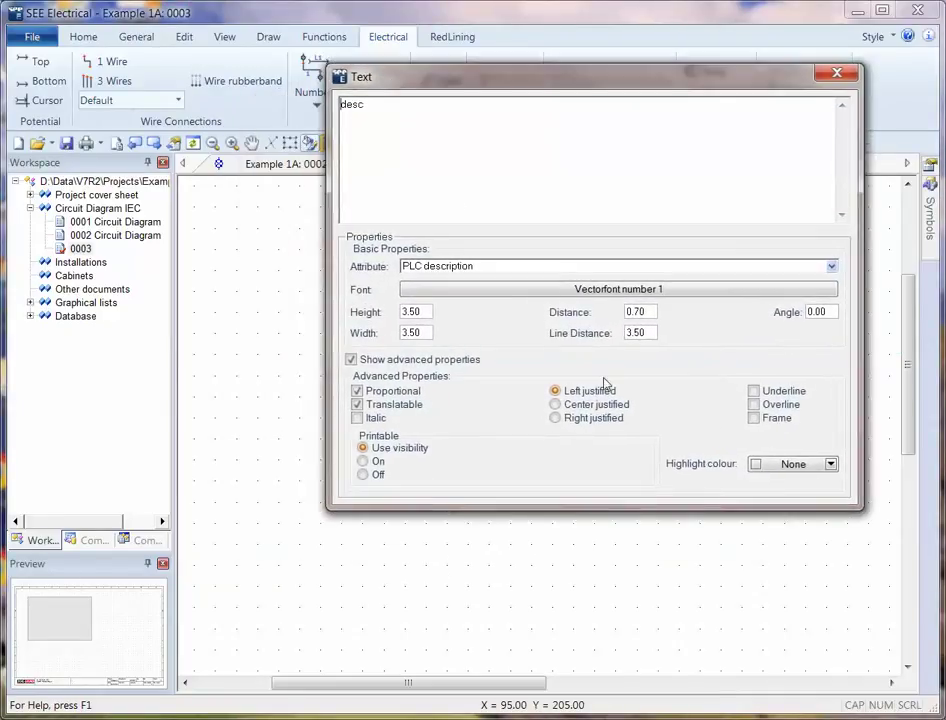
double_click(825, 310)
type("60")
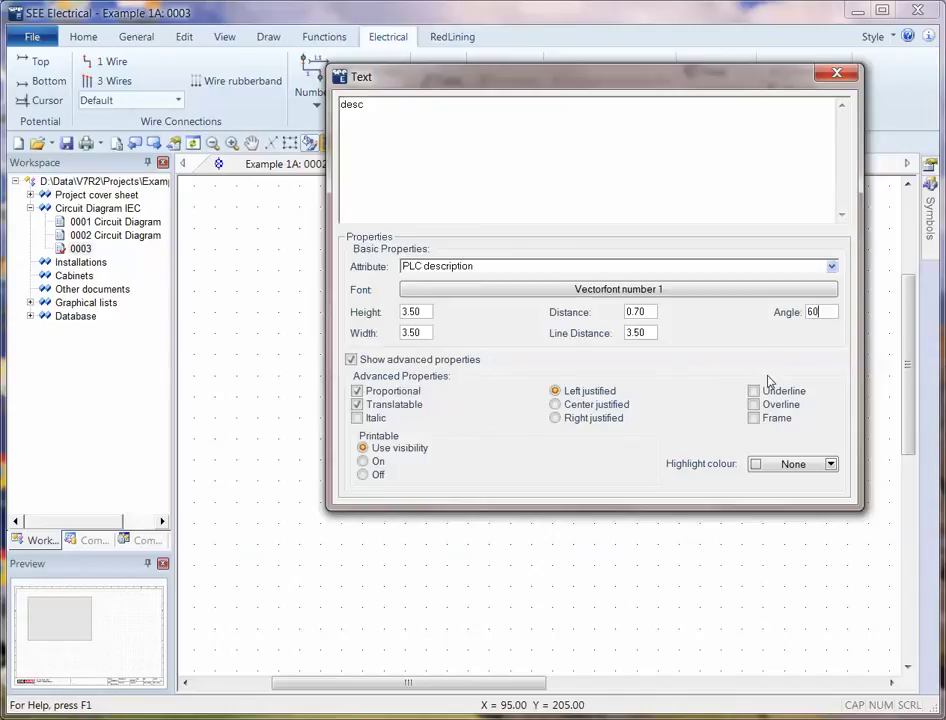
left_click(558, 418)
mouse_move(548, 84)
left_mouse_down()
mouse_move(830, 72)
mouse_move(584, 87)
left_mouse_up()
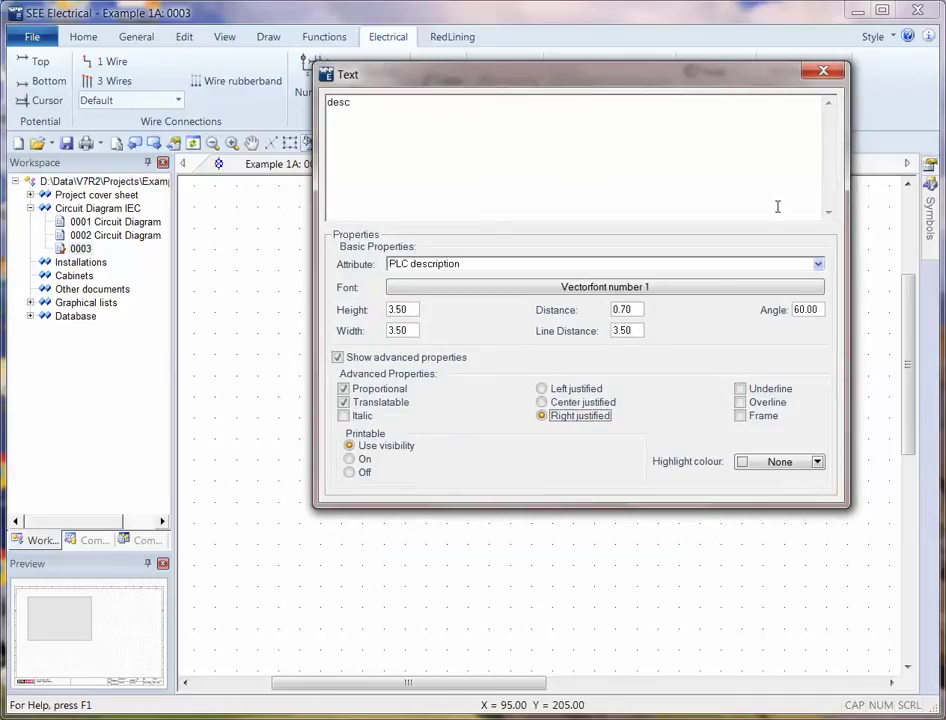
left_click(824, 72)
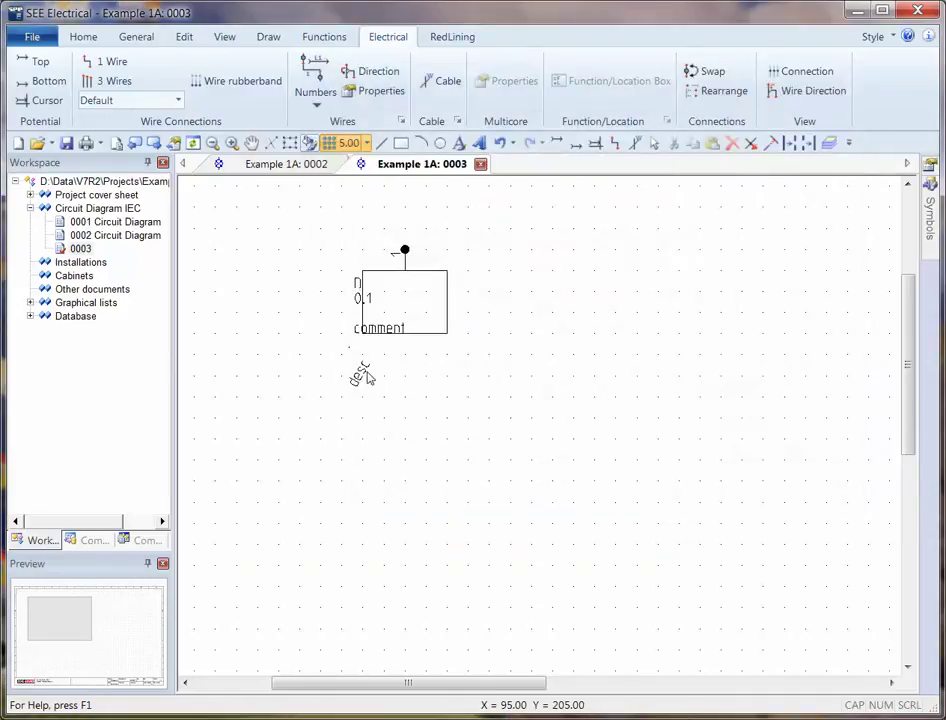
left_click_drag(367, 377, 401, 382)
Step: Enlarge the rectangle on both sides and downward so it encloses the product, address and comment texts
left_click(444, 277)
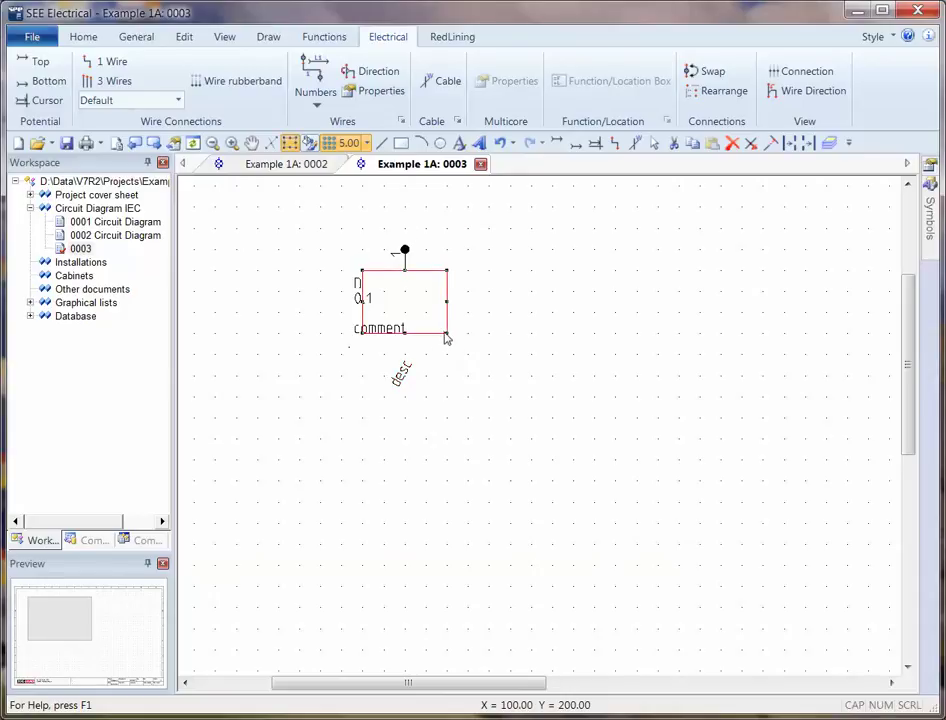
left_click_drag(446, 337, 494, 360)
left_click_drag(482, 300, 469, 308)
left_click(533, 400)
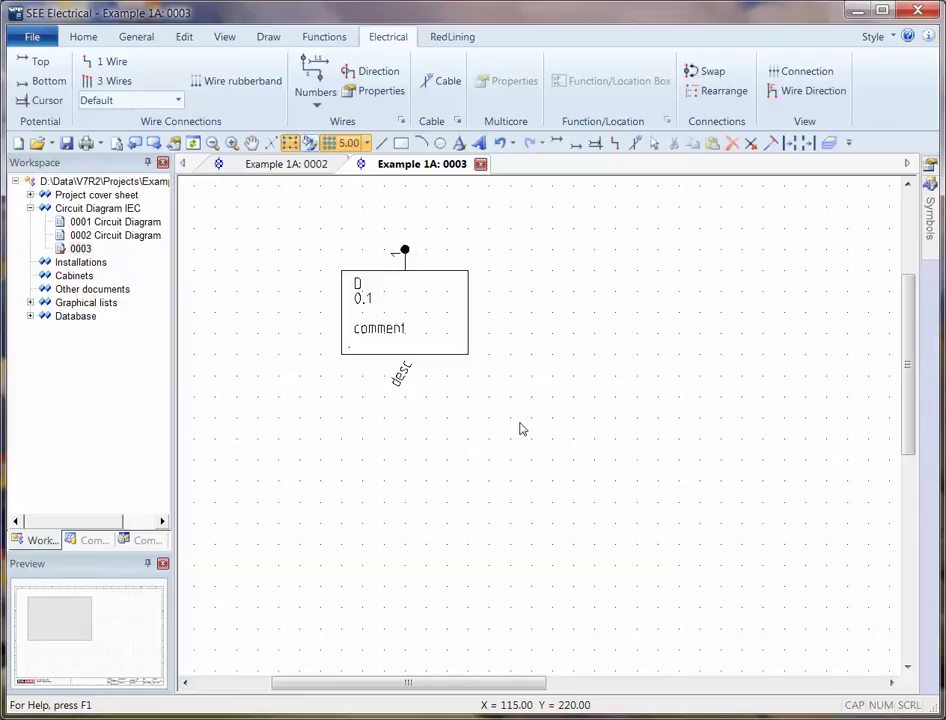
Step: Group the rectangle, connection and all texts into a block of type "PLC, Signal"
left_click_drag(473, 414, 294, 220)
right_click(583, 352)
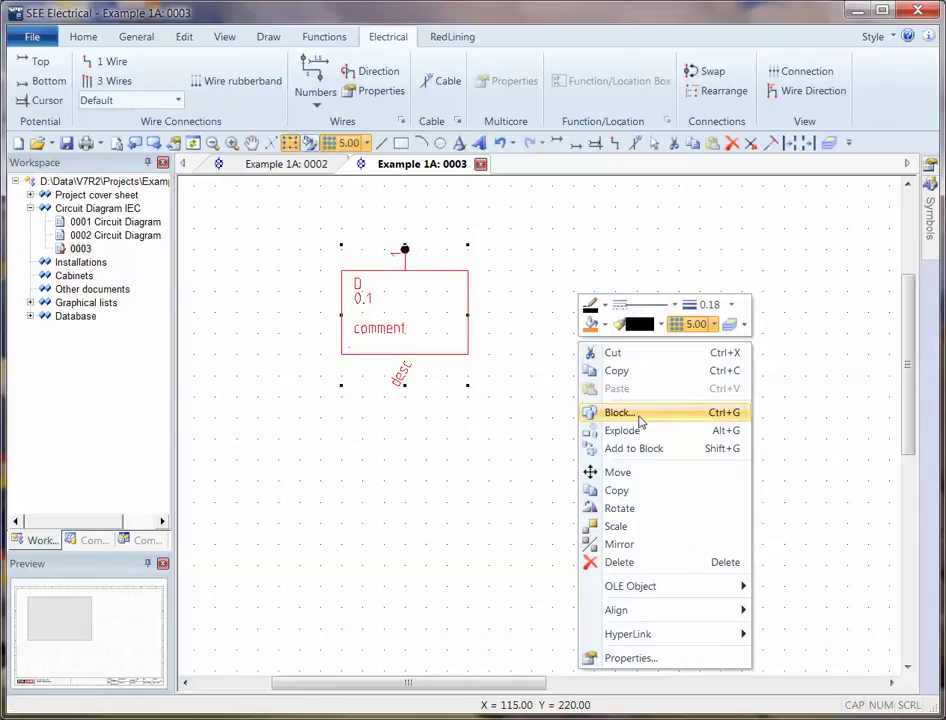
left_click(575, 412)
left_click(536, 278)
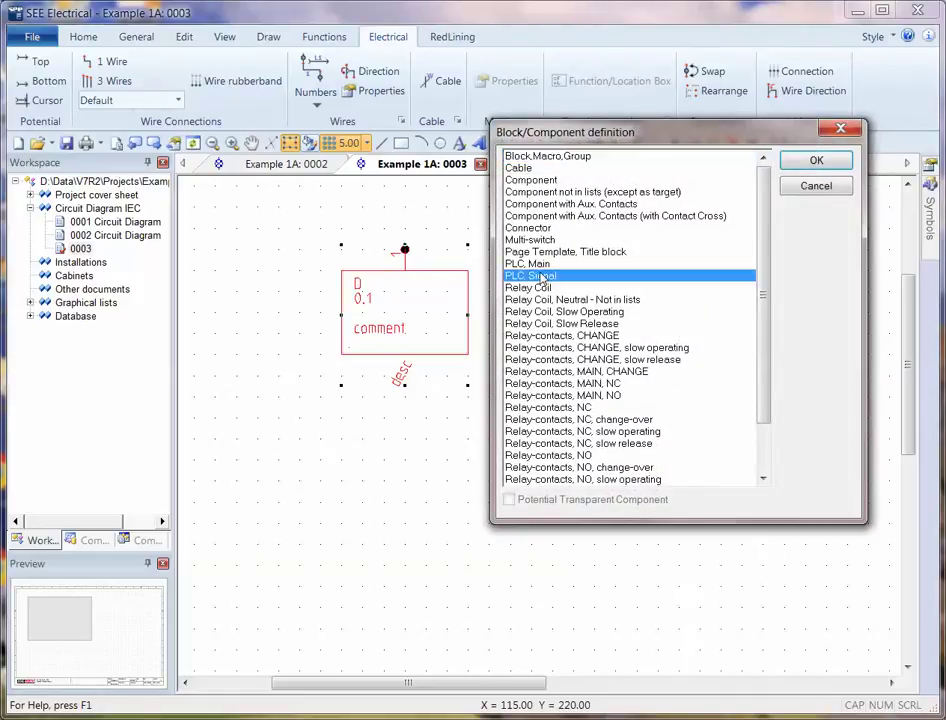
left_click(830, 162)
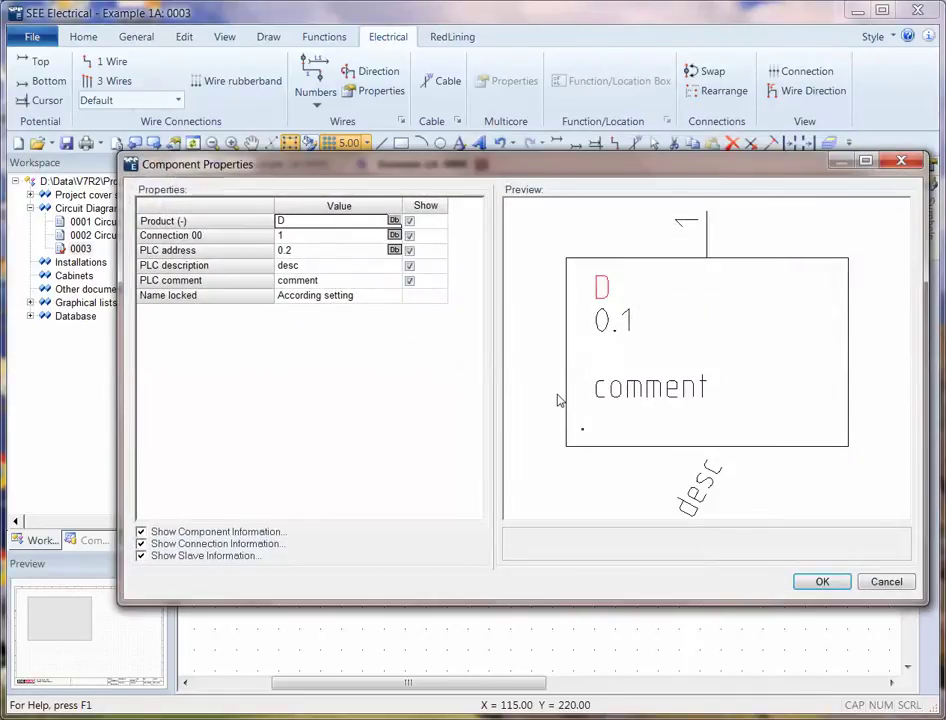
Step: Clear the new symbol's PLC description and PLC comment, and set its PLC address to 0.1
left_click(215, 265)
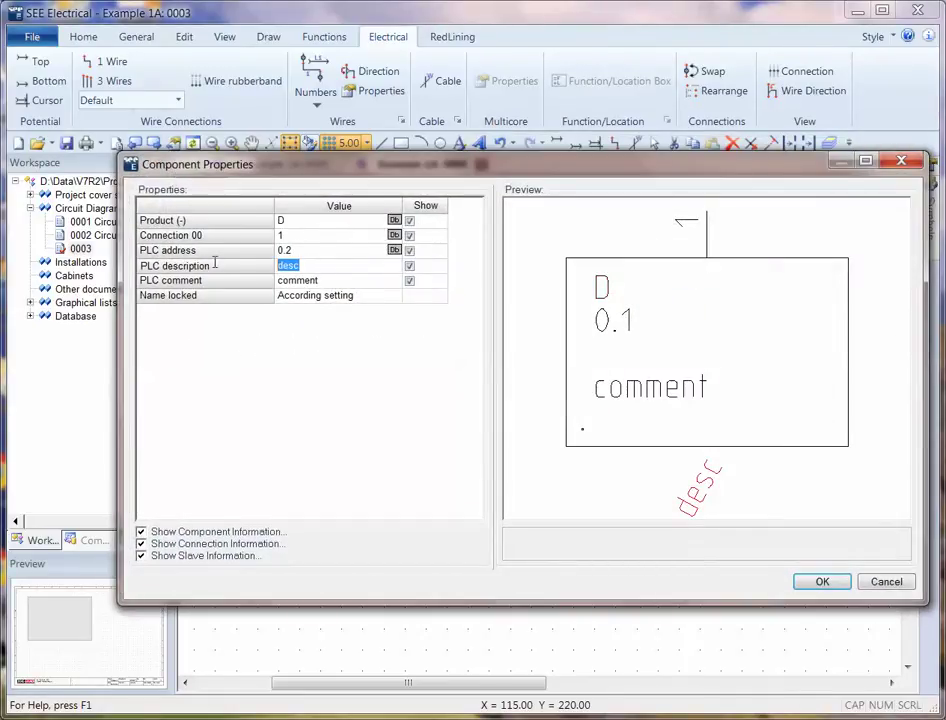
key("Delete")
left_click(341, 283)
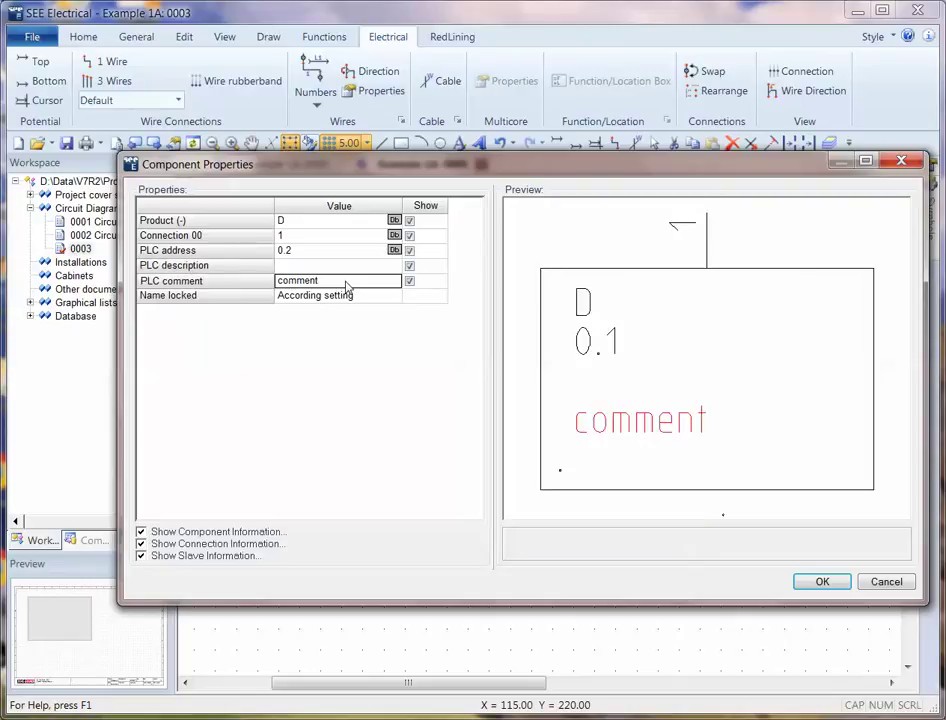
left_click_drag(338, 284, 236, 275)
key("Delete")
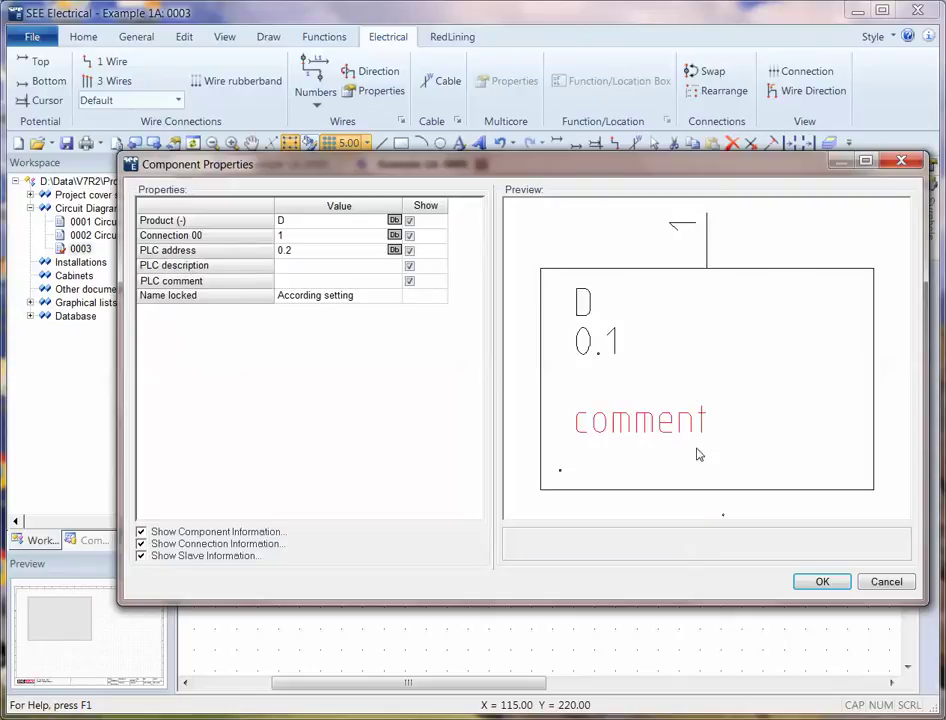
left_click(287, 251)
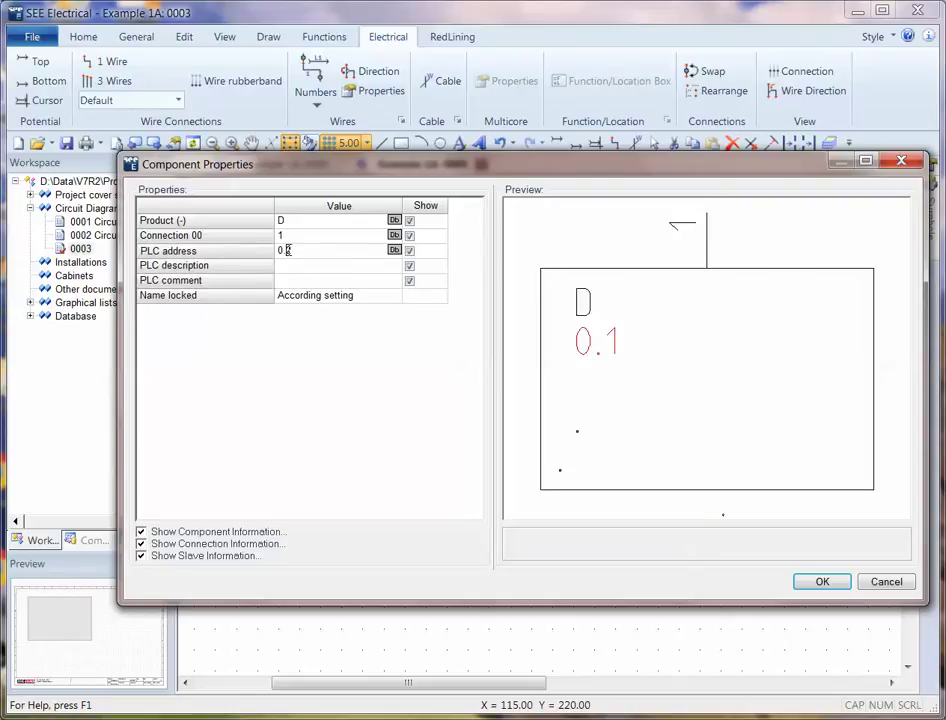
type("1")
left_click(820, 581)
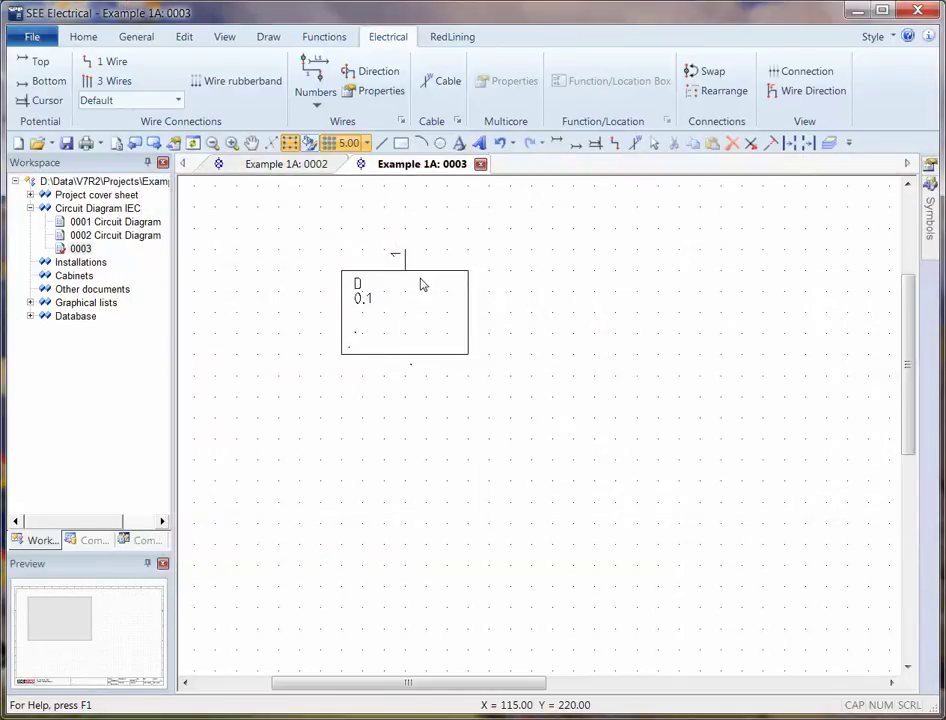
Step: Move the PLC signal symbol to column 1 of the page, with its connection in row B
scroll(556, 447, "down", 2)
left_click(552, 427)
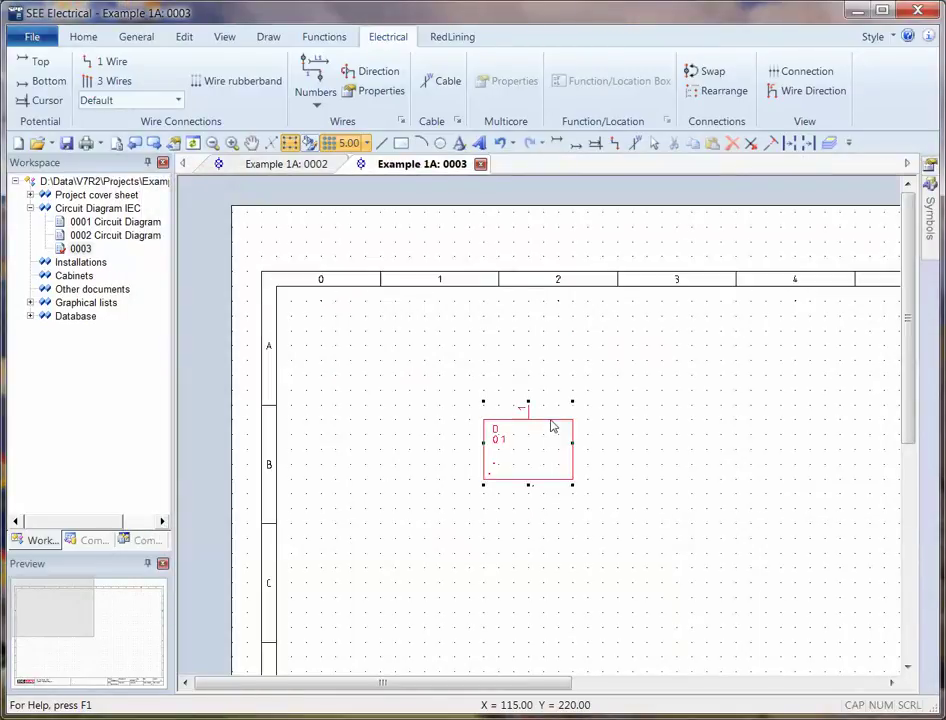
left_click_drag(551, 424, 455, 482)
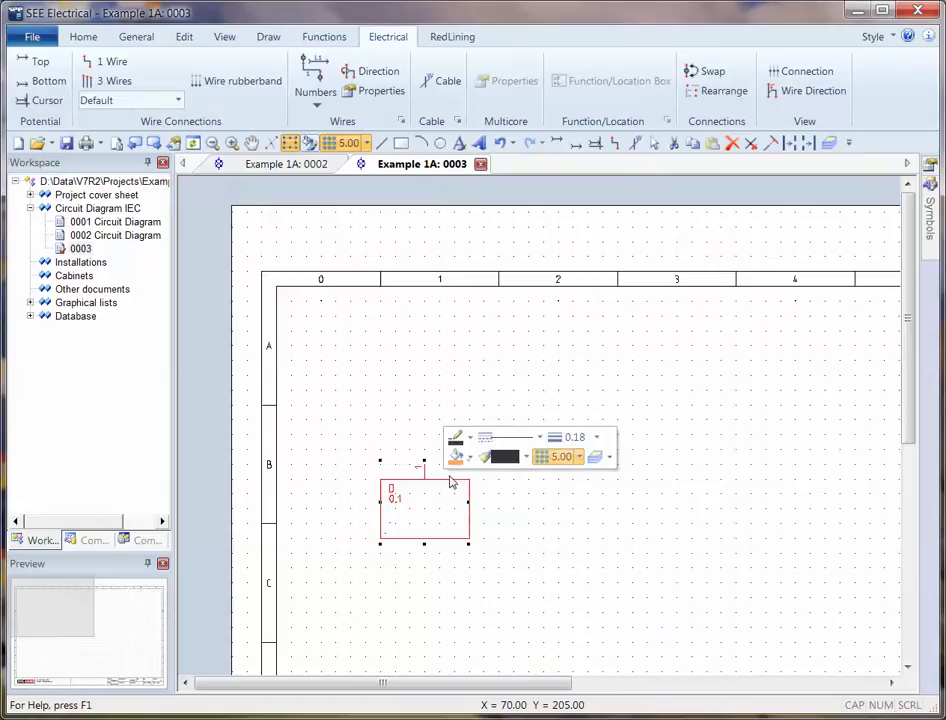
left_click(488, 491)
Step: Insert copies of the symbol from column 2 onward, starting at X 105, Y 210; hide the first copy's product and set its connection to 2
key("ctrl+v")
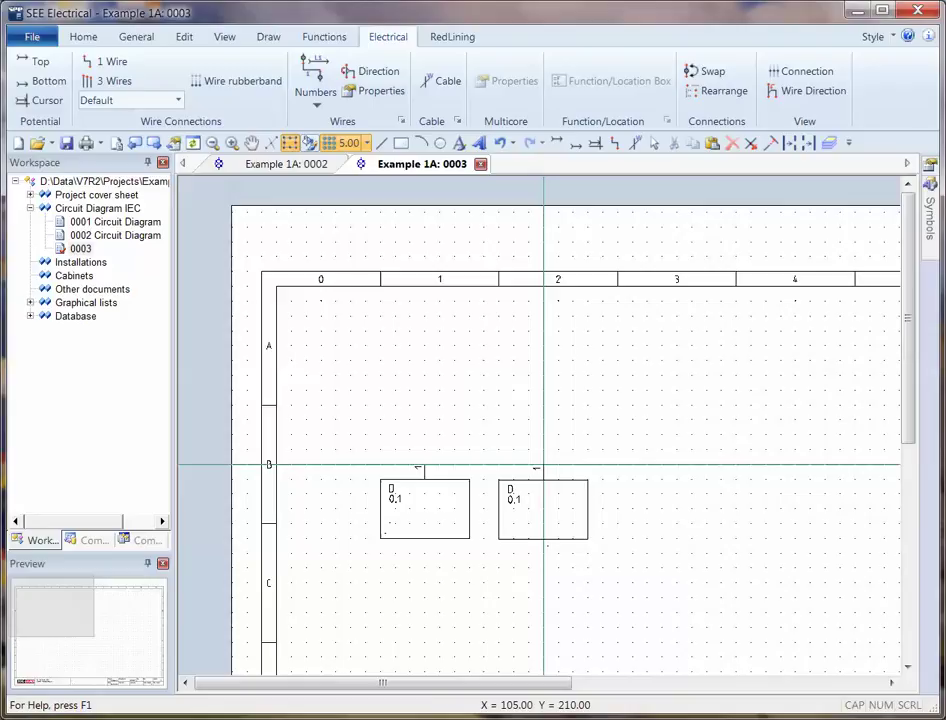
left_click(545, 465)
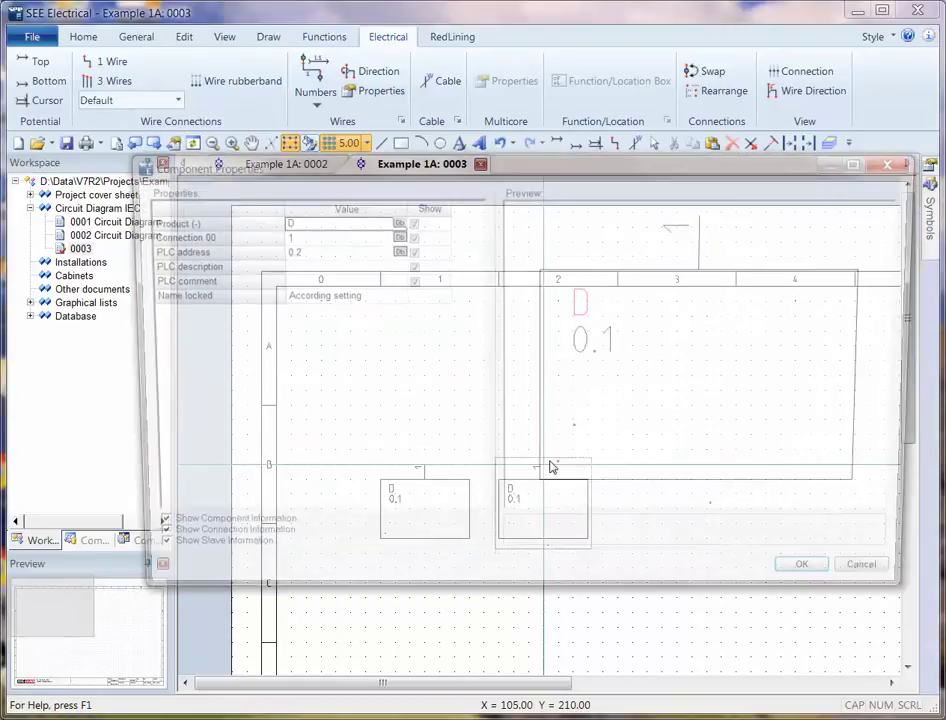
left_click(410, 221)
left_click_drag(316, 163, 246, 95)
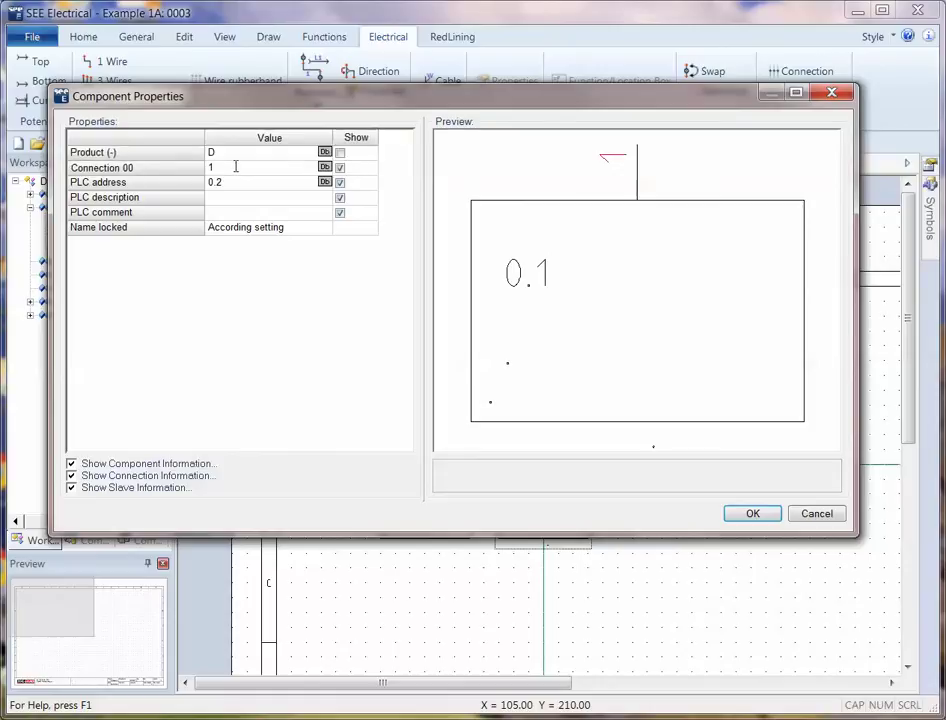
key("BackSpace")
type("2")
left_click(750, 514)
Step: Hide the product text of the signal with address 0.3 and set its connection to 3
left_click(340, 152)
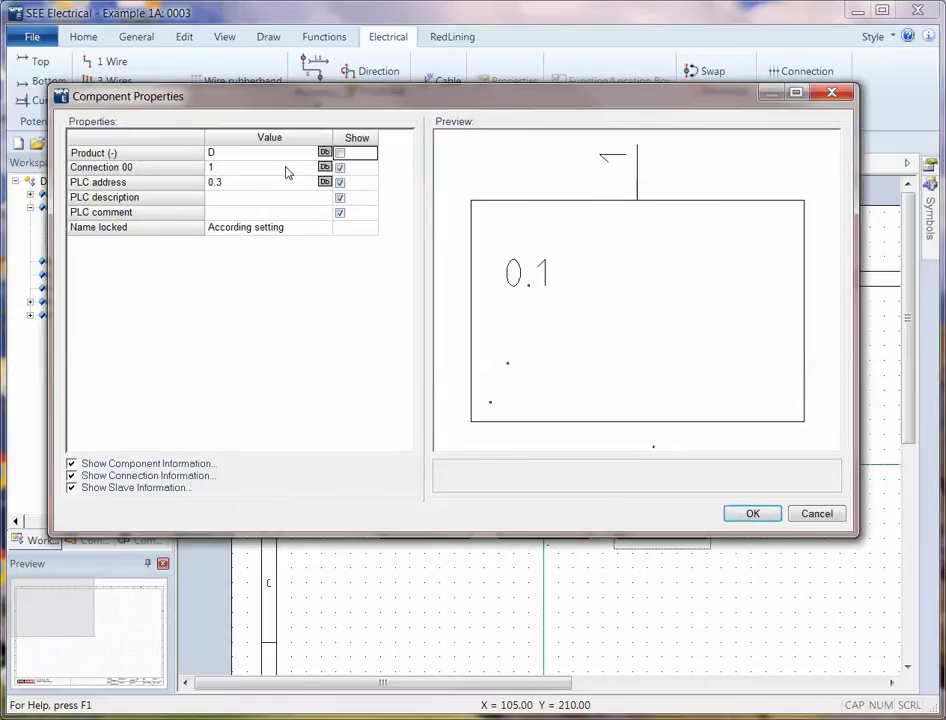
left_click(260, 169)
key("BackSpace")
type("3")
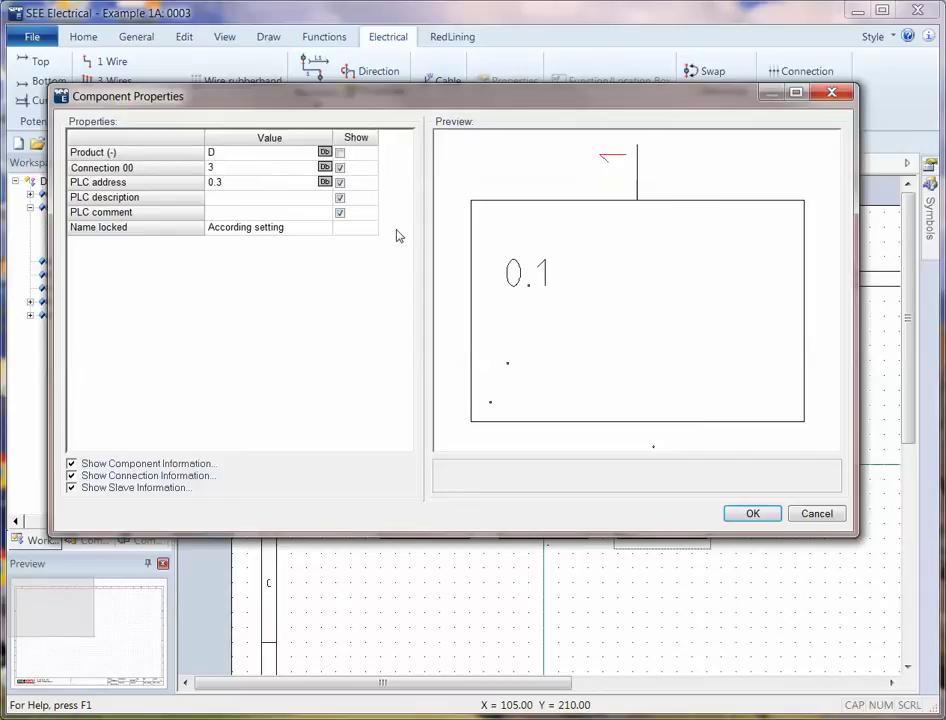
left_click(742, 515)
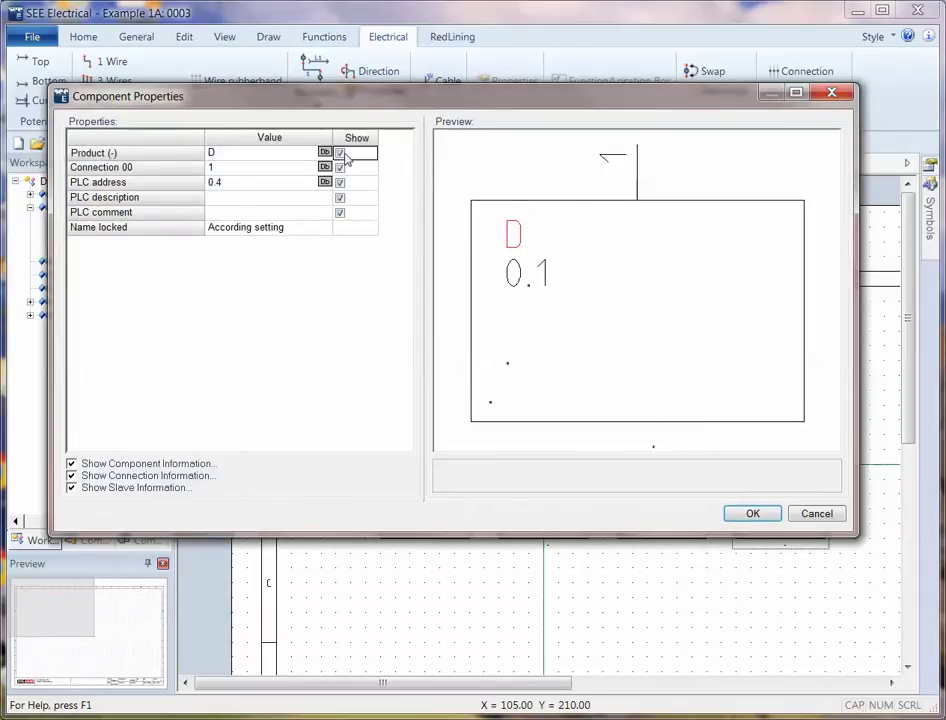
Step: Hide the product text of the signal with address 0.4 and set its connection to 4
left_click(342, 152)
left_click(253, 169)
key("BackSpace")
type("4")
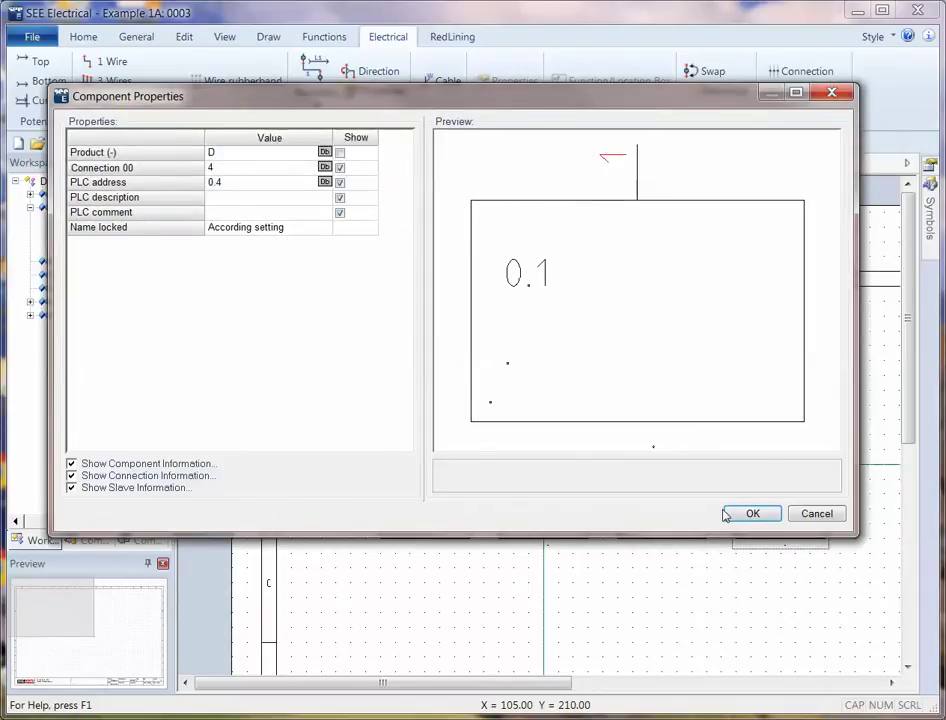
left_click(729, 513)
Step: Hide the product text of the signal with address 0.5 and set its connection to 5
left_click(340, 153)
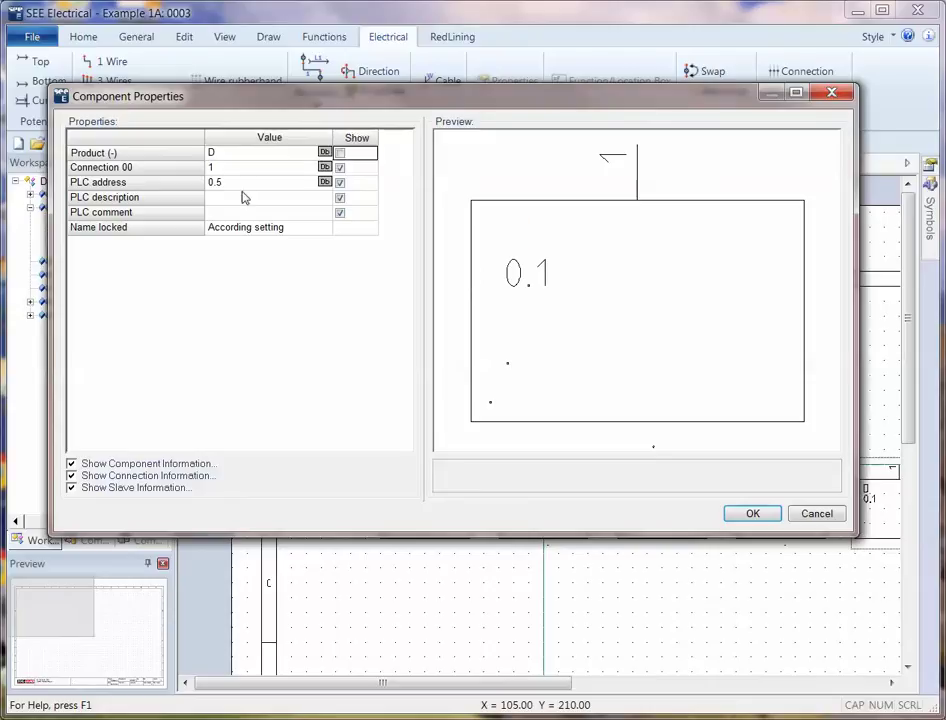
left_click(257, 170)
key("BackSpace")
type("5")
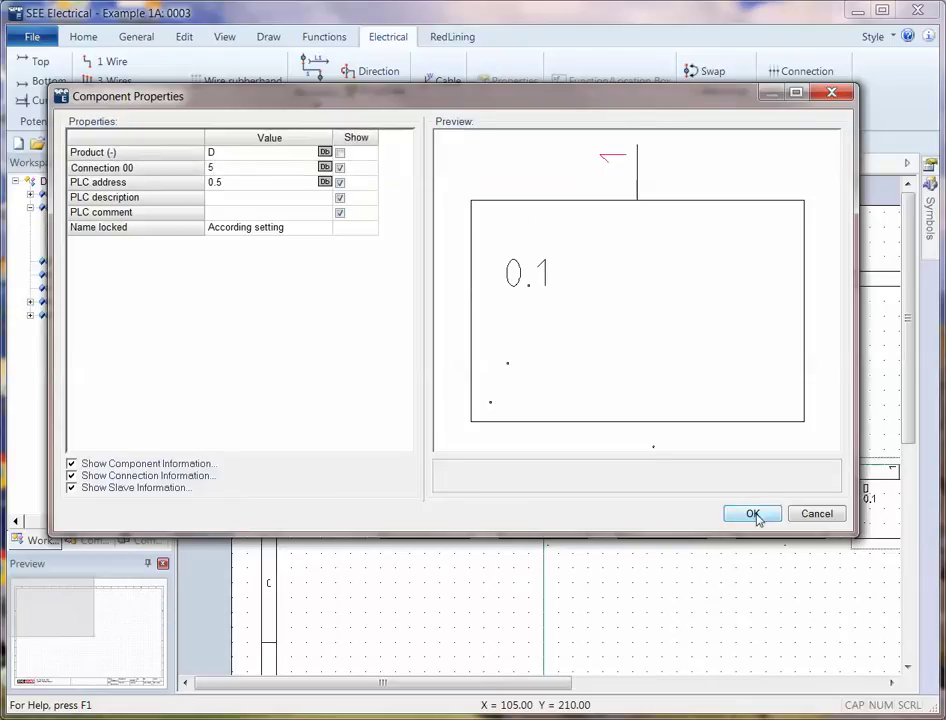
left_click(753, 514)
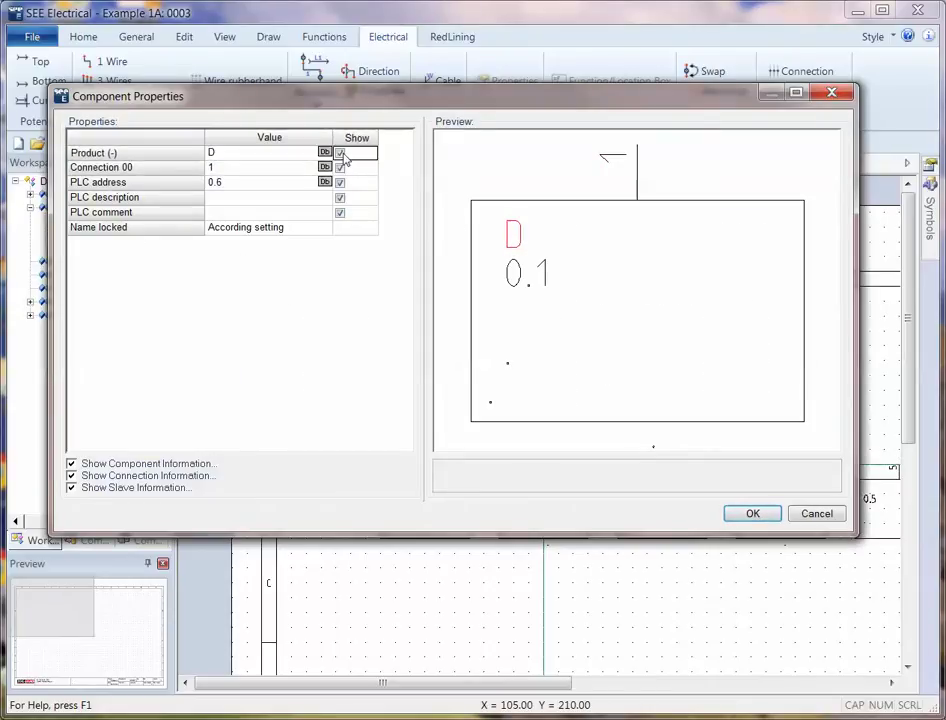
Step: Hide the product text of the signal with address 0.6 and set its connection to 6
left_click(340, 153)
left_click(270, 169)
key("BackSpace")
type("6")
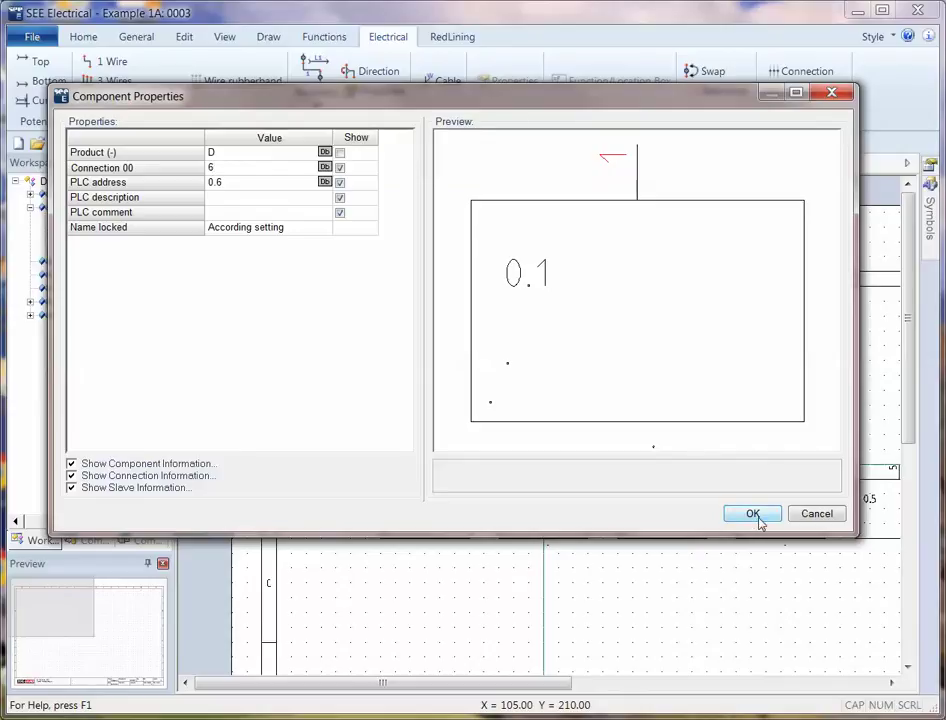
left_click(753, 514)
Step: Hide the product text of the signal with address 0.7 and set its connection to 7
left_click(348, 157)
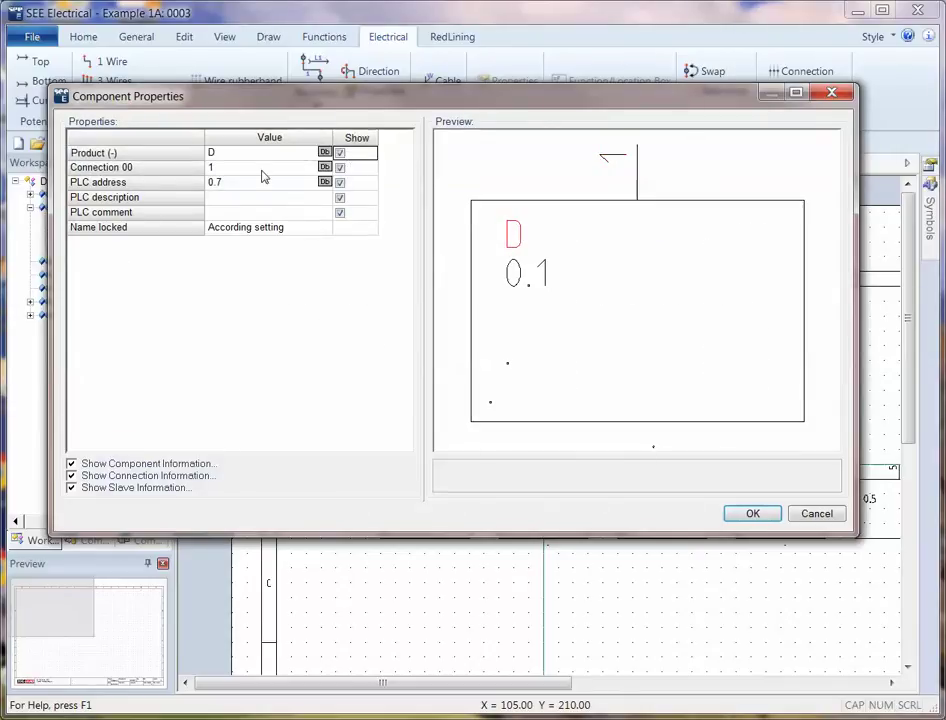
left_click(340, 153)
left_click(297, 168)
key("BackSpace")
type("7")
left_click(745, 516)
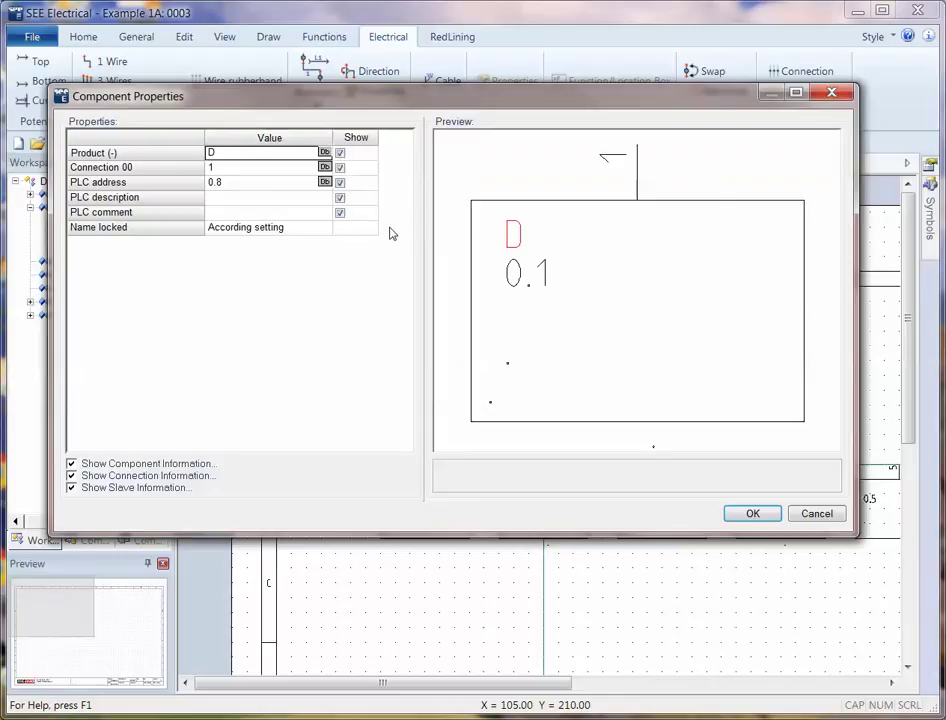
Step: Hide the product text of the signal with address 0.8 and set its connection to 8
left_click(340, 153)
left_click(285, 168)
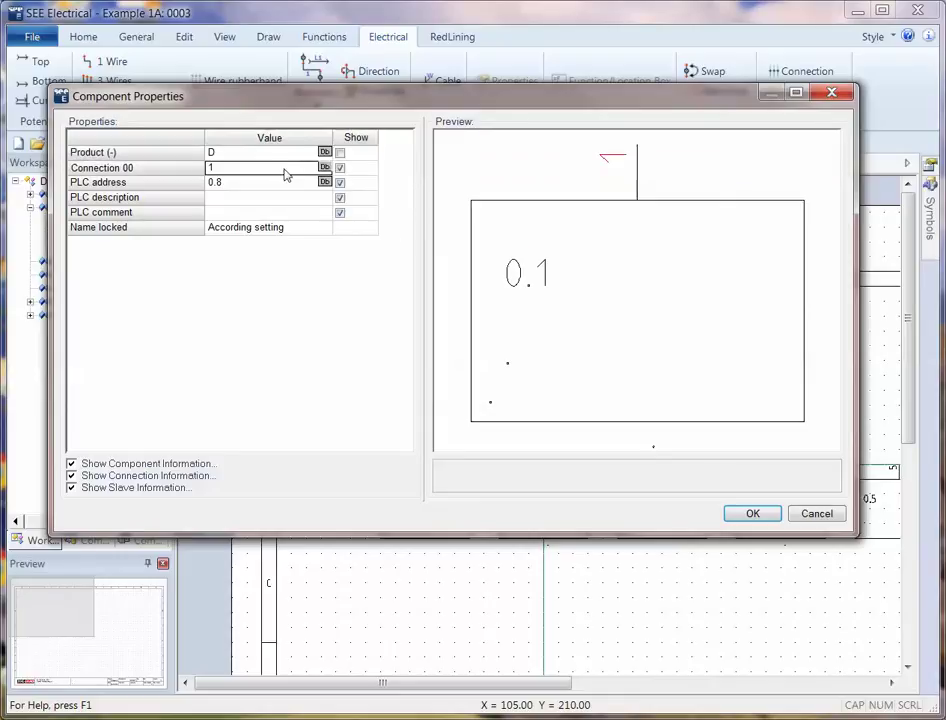
key("BackSpace")
type("8")
left_click(752, 513)
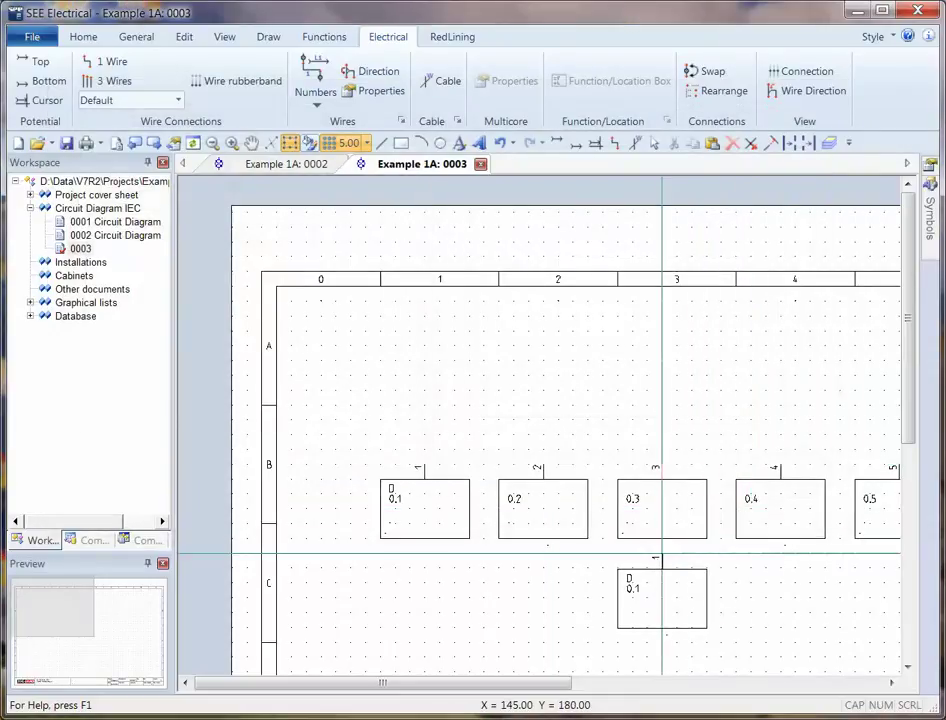
Step: Group the complete row of eight PLC signal symbols as a "Block,Macro,Group"
scroll(557, 585, "down", 2)
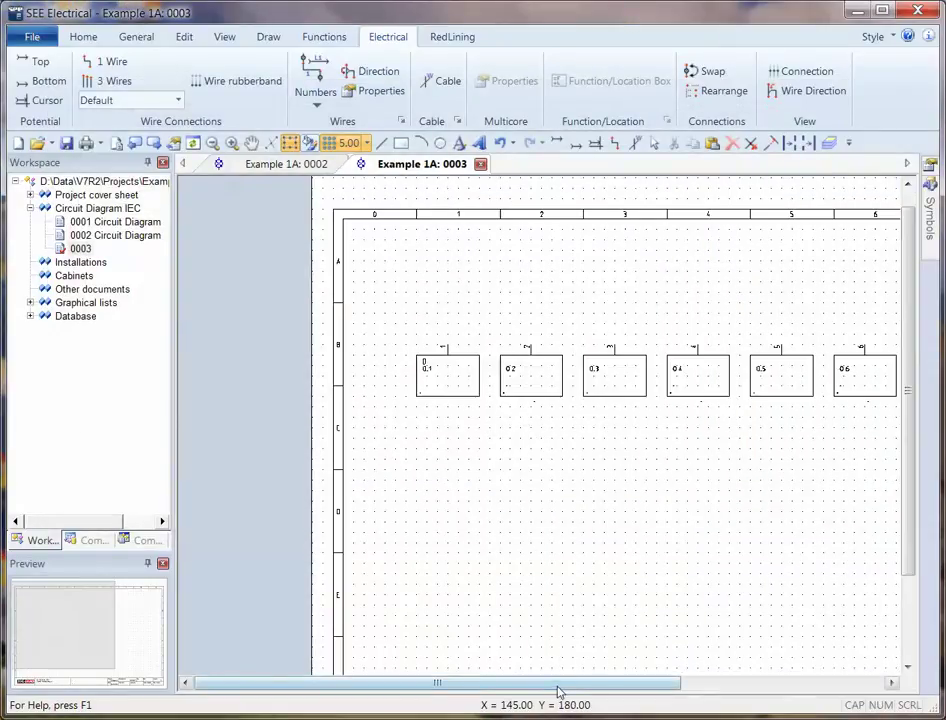
left_click_drag(559, 689, 697, 688)
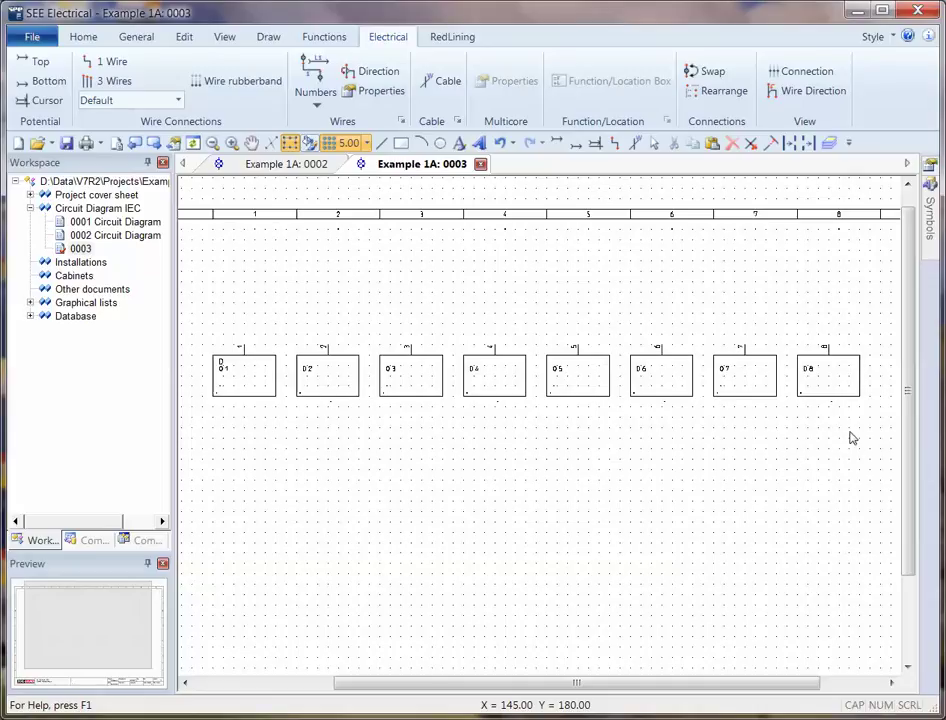
left_click_drag(851, 437, 220, 310)
right_click(407, 433)
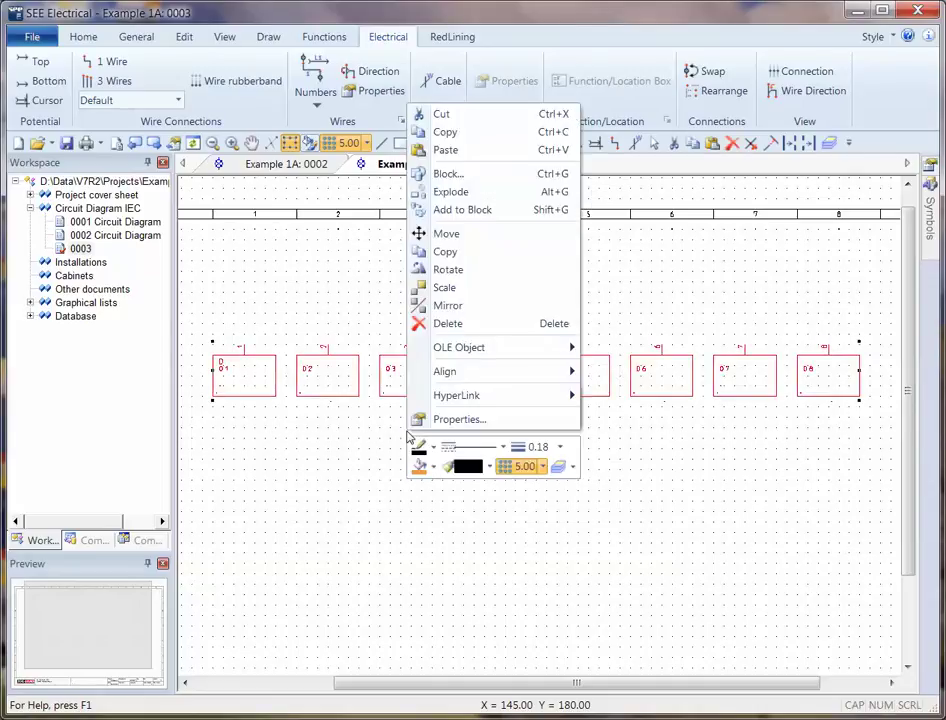
left_click(461, 179)
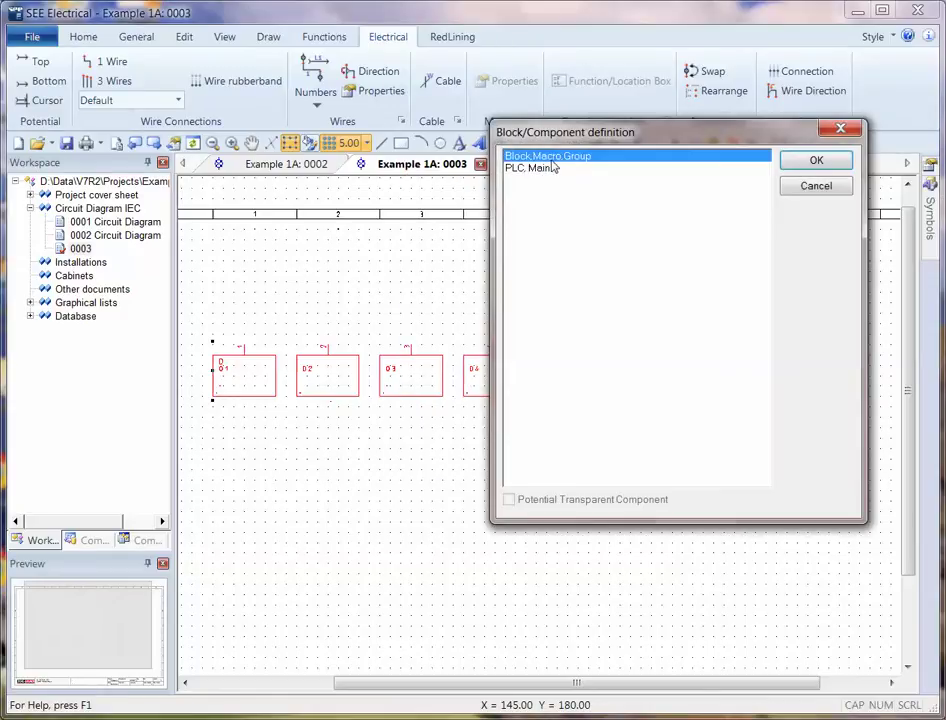
left_click(810, 162)
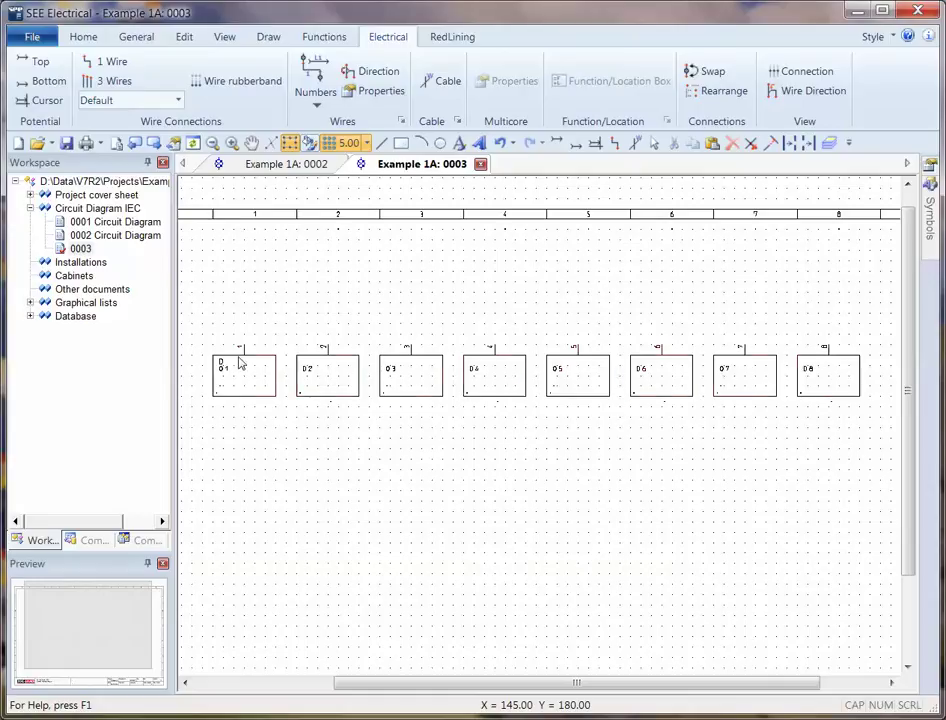
Step: Move the grouped row of eight signals down the page and place a copy of it above at X 65, Y 195
left_click_drag(239, 361, 239, 551)
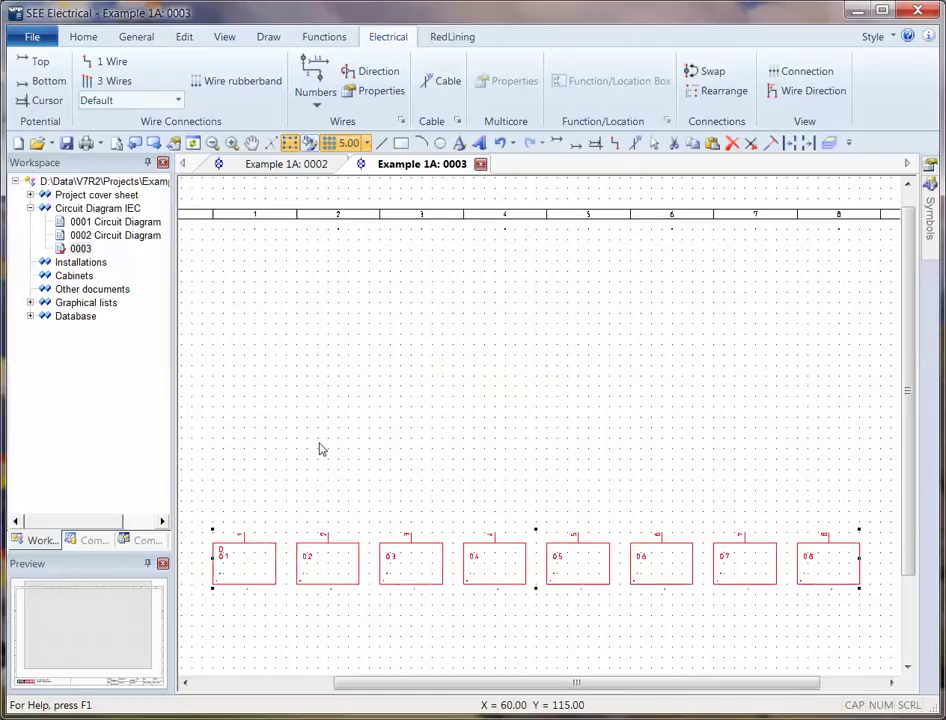
left_click(243, 549)
left_click(274, 530)
key("ctrl+v")
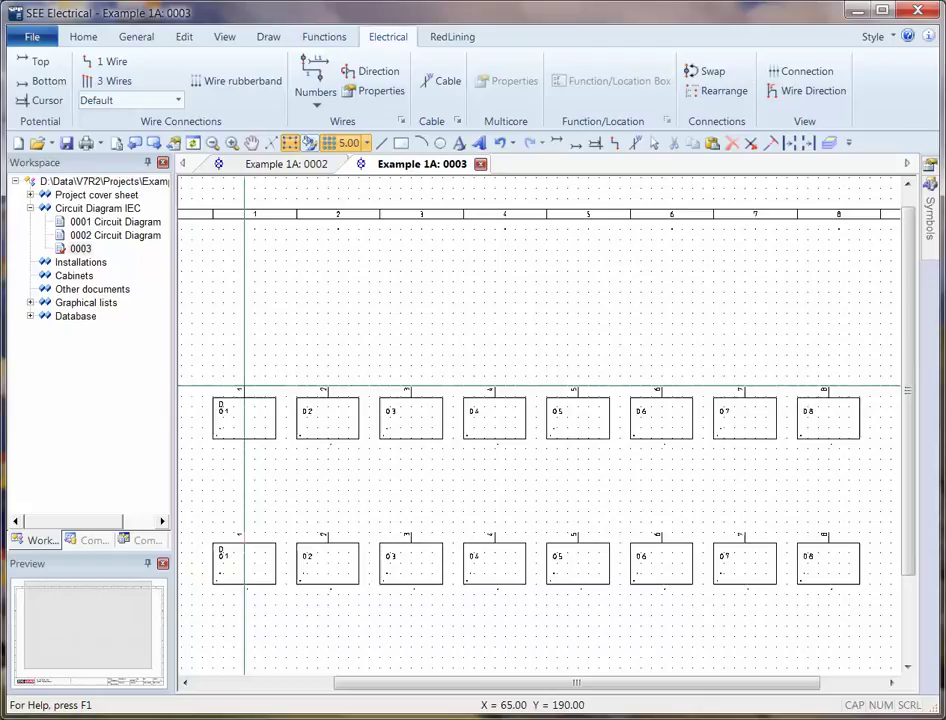
left_click(244, 377)
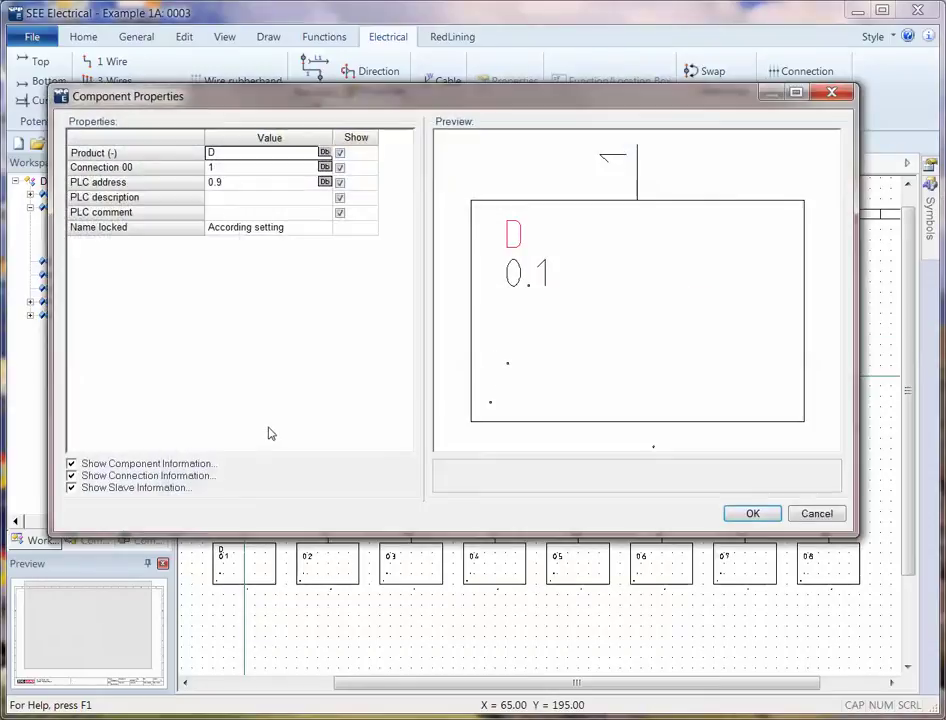
Step: Set the copied row's product name to D2 and its starting PLC address to 2.0
left_click(222, 153)
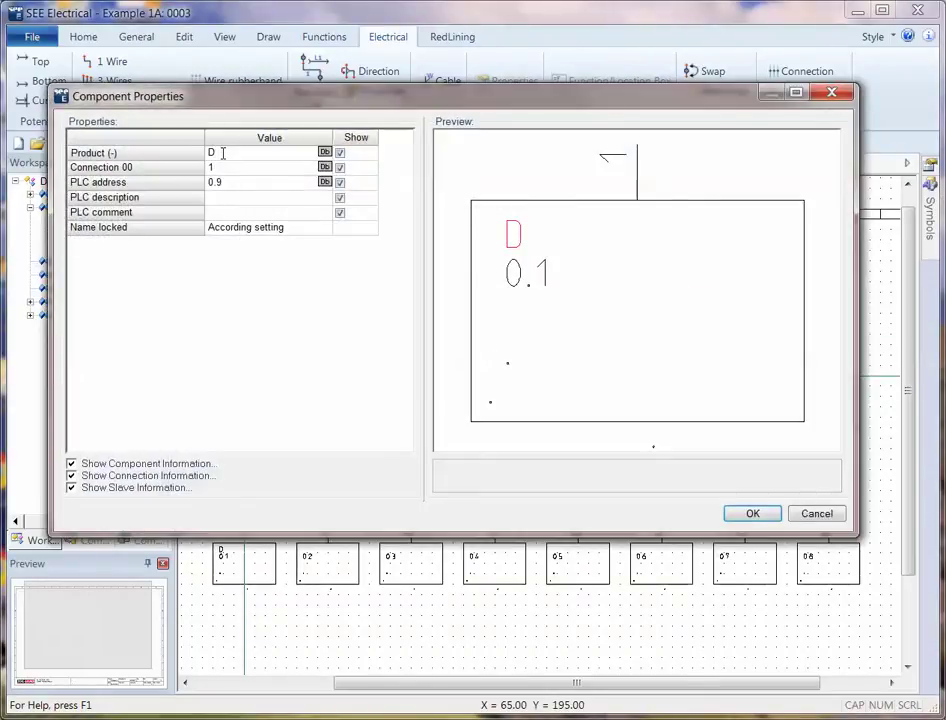
type("2")
left_click(228, 182)
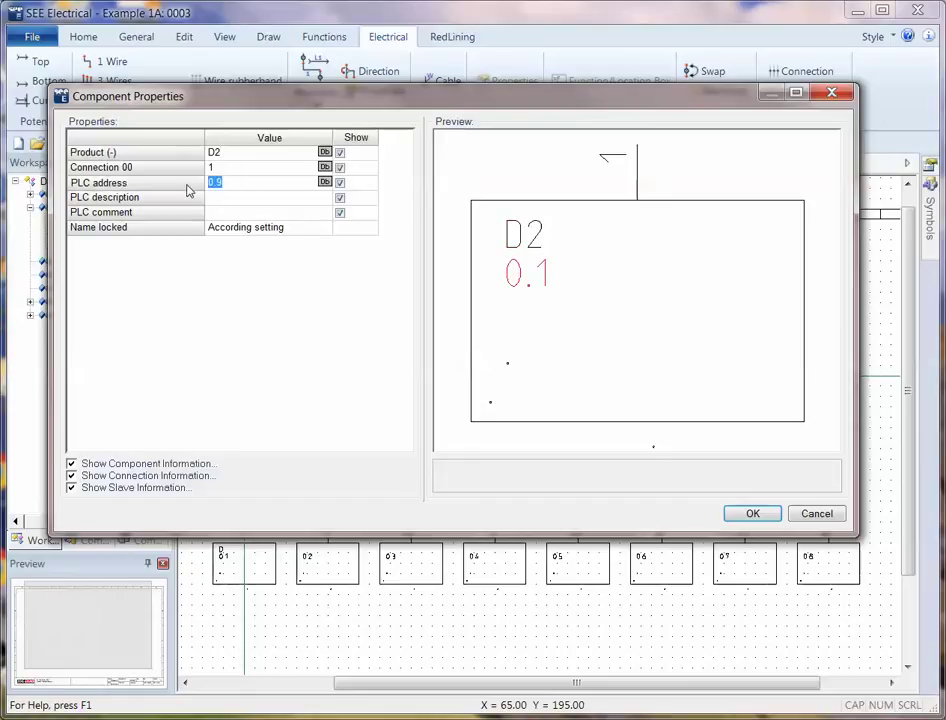
type("2.0")
left_click(752, 513)
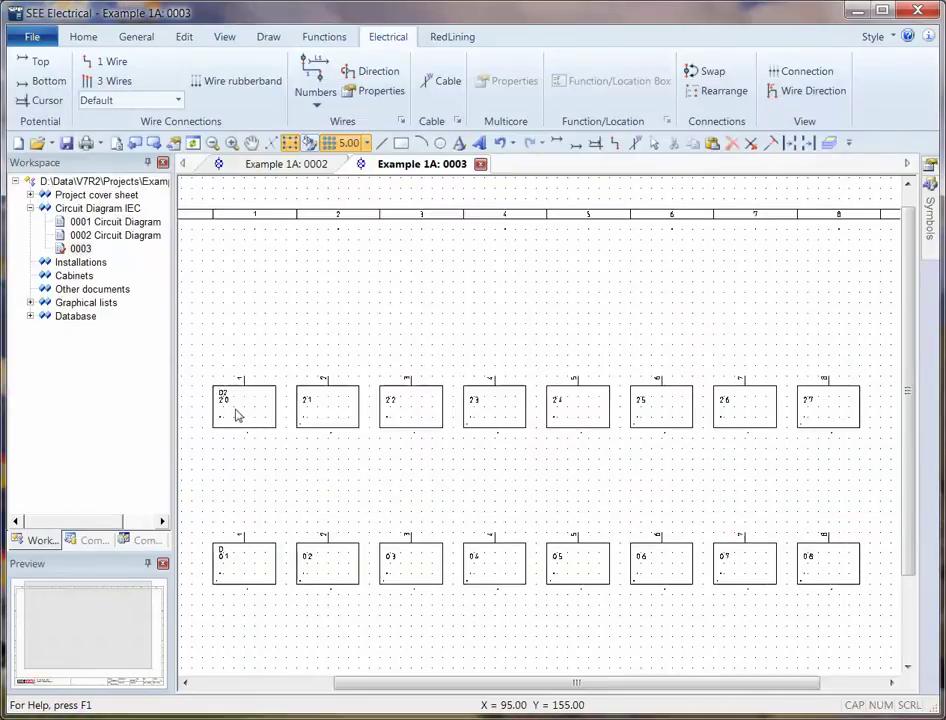
Step: Inspect the component properties of the D2 signals with addresses 2.0 and 2.3, including the description and comment fields
scroll(237, 415, "up", 2)
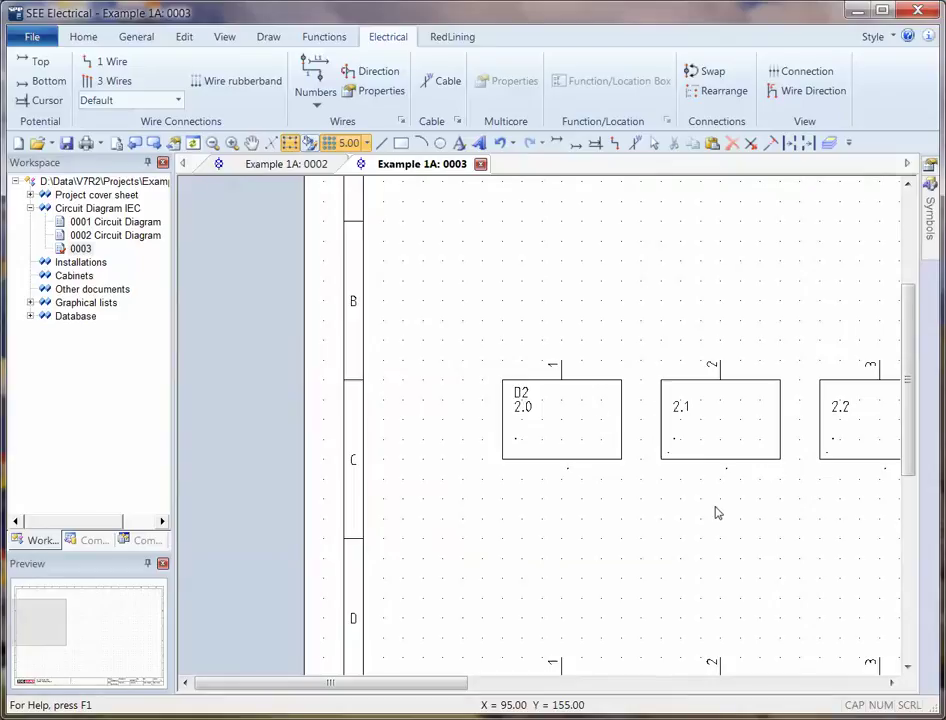
left_click_drag(436, 678, 521, 660)
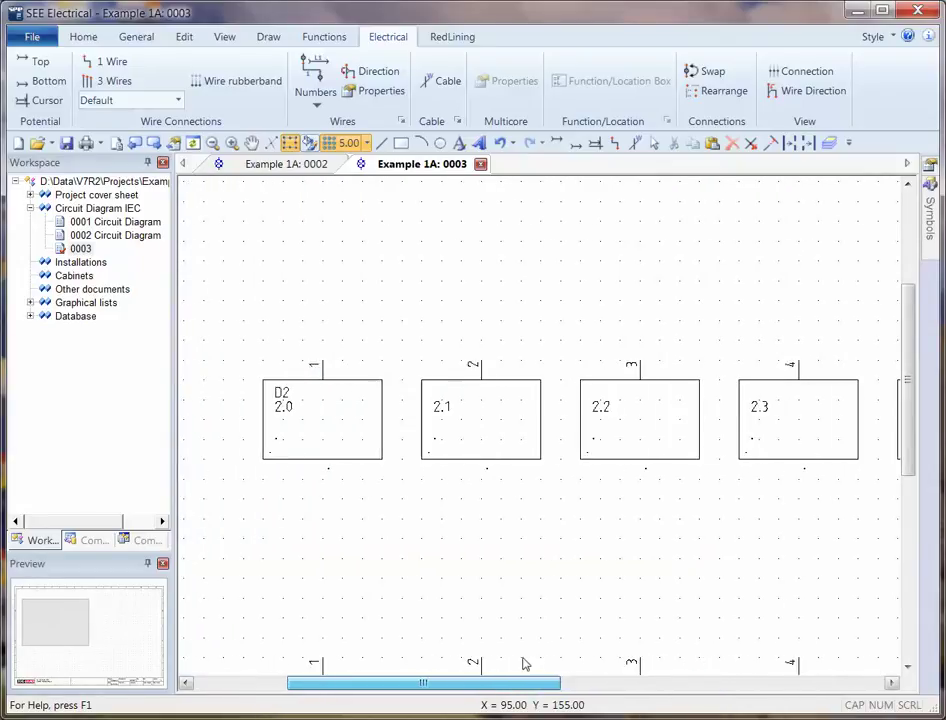
double_click(279, 445)
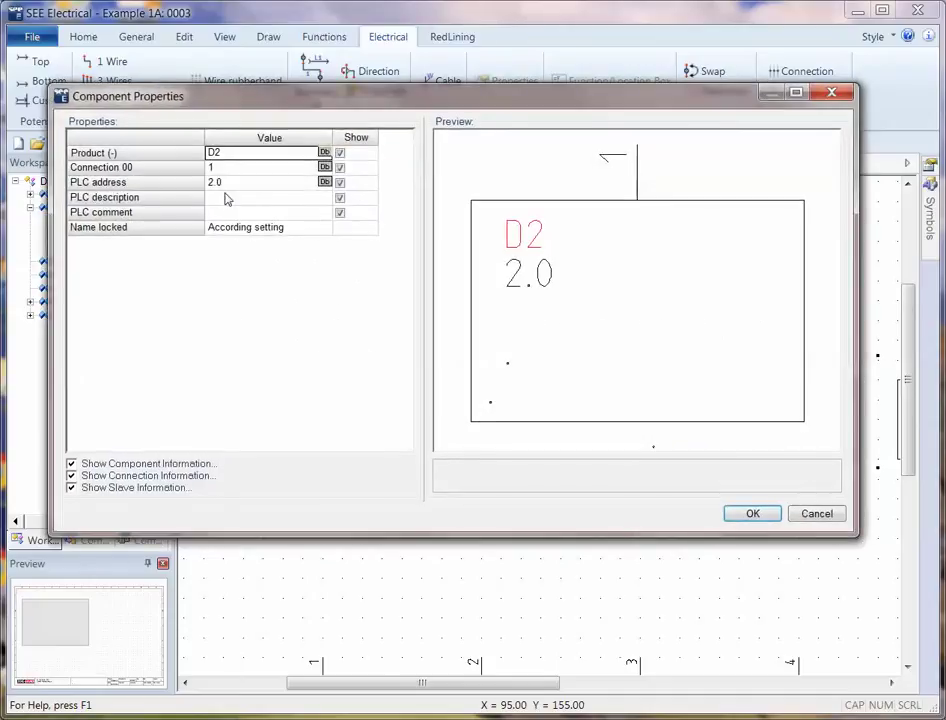
left_click(225, 199)
left_click(236, 213)
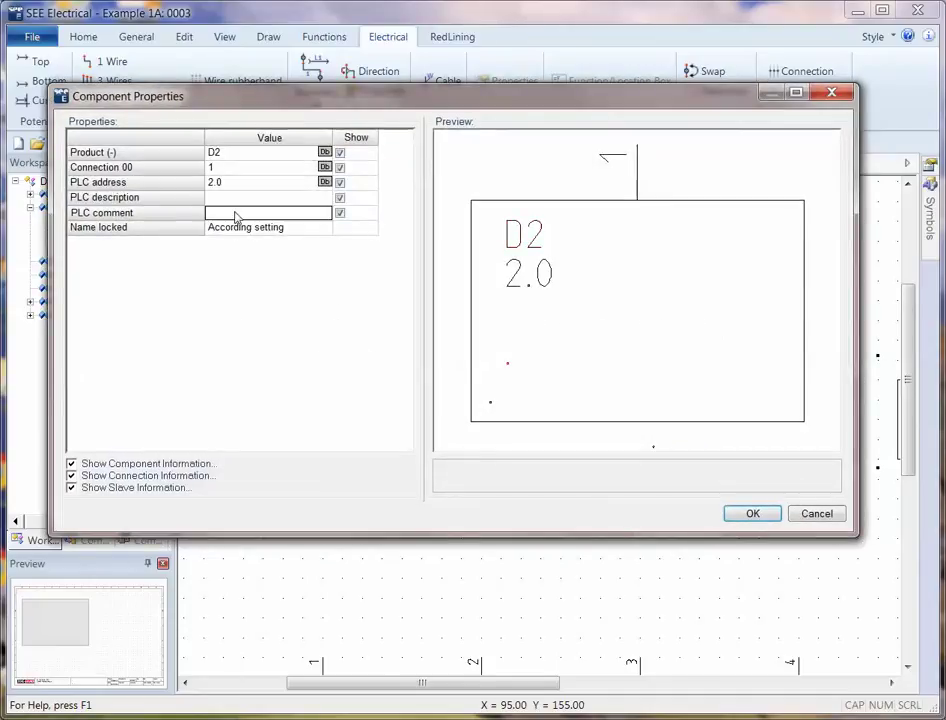
left_click(754, 514)
double_click(785, 461)
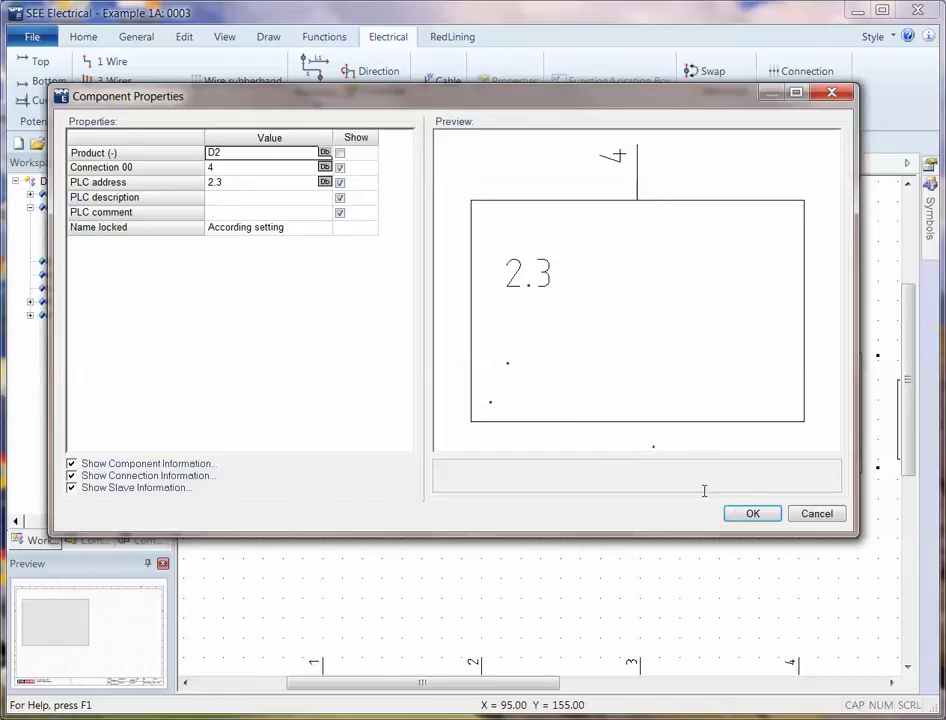
left_click(752, 514)
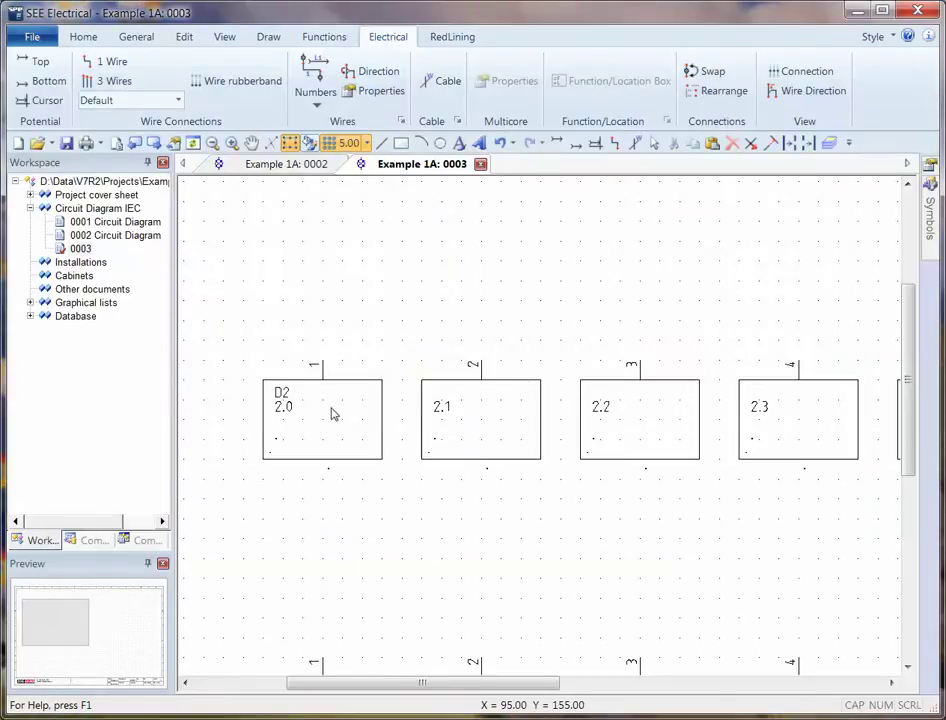
Step: Review the D2 signal entries and their editable text values in the database's PLC I/O editor, then close it
left_click(30, 316)
scroll(162, 360, "down", 3)
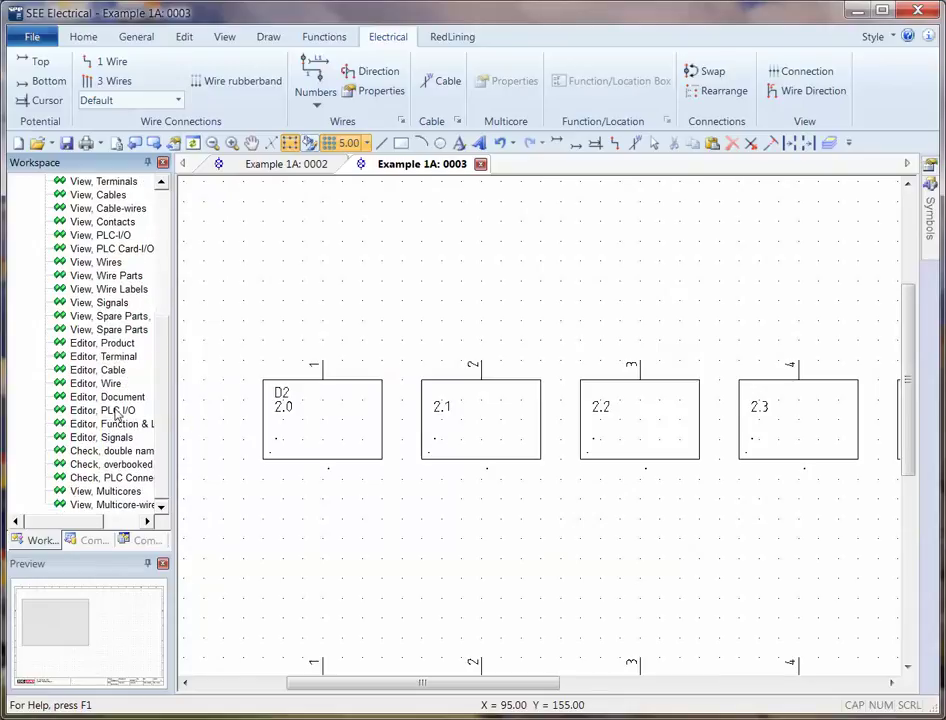
double_click(117, 412)
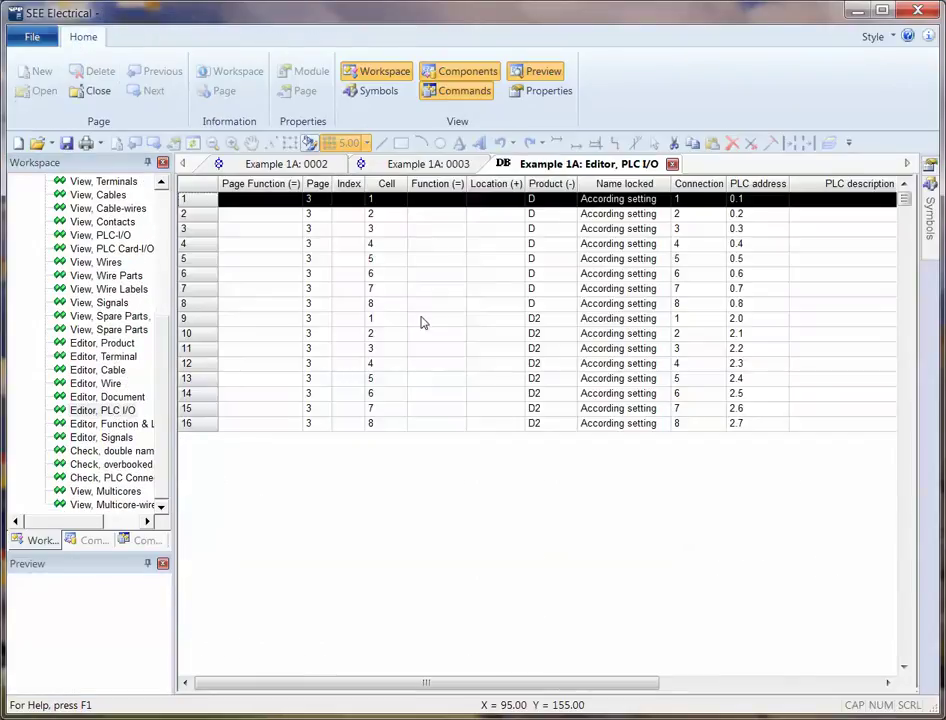
left_click(421, 320)
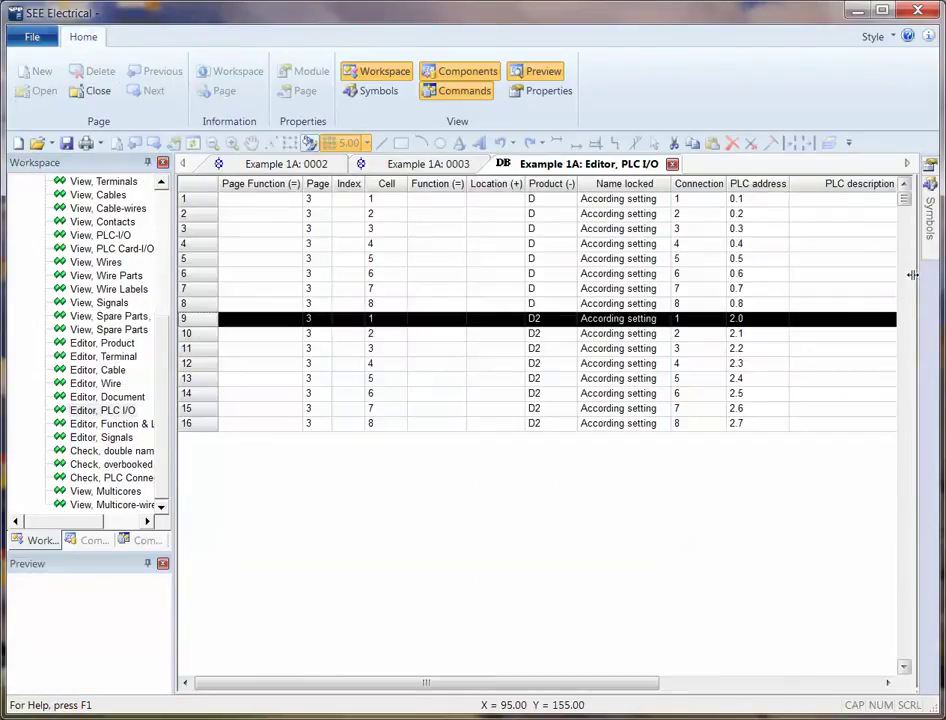
left_click_drag(912, 274, 720, 300)
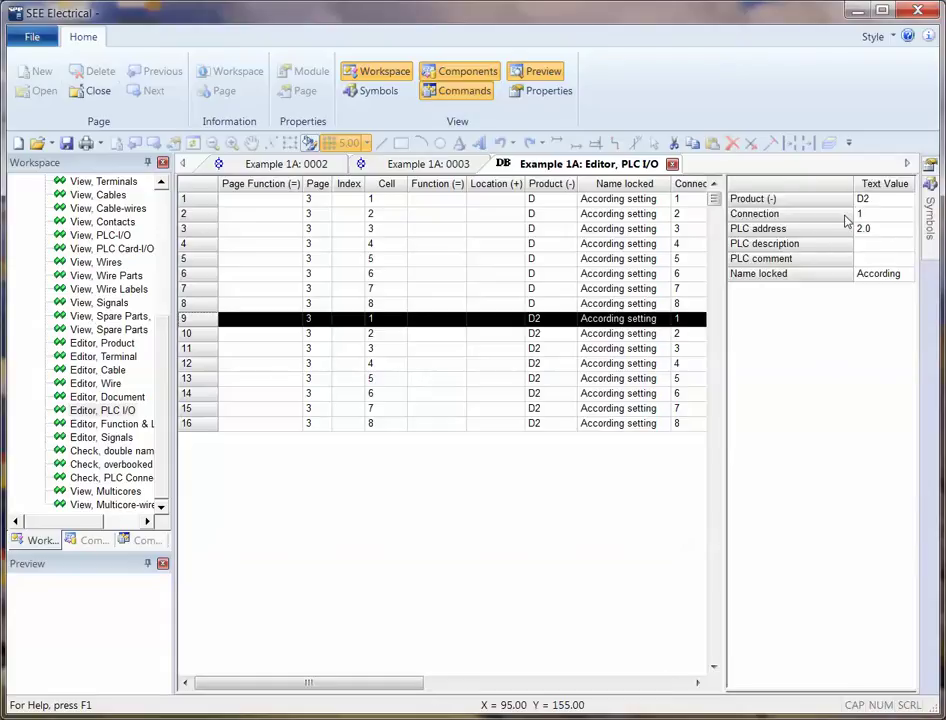
left_click(622, 335)
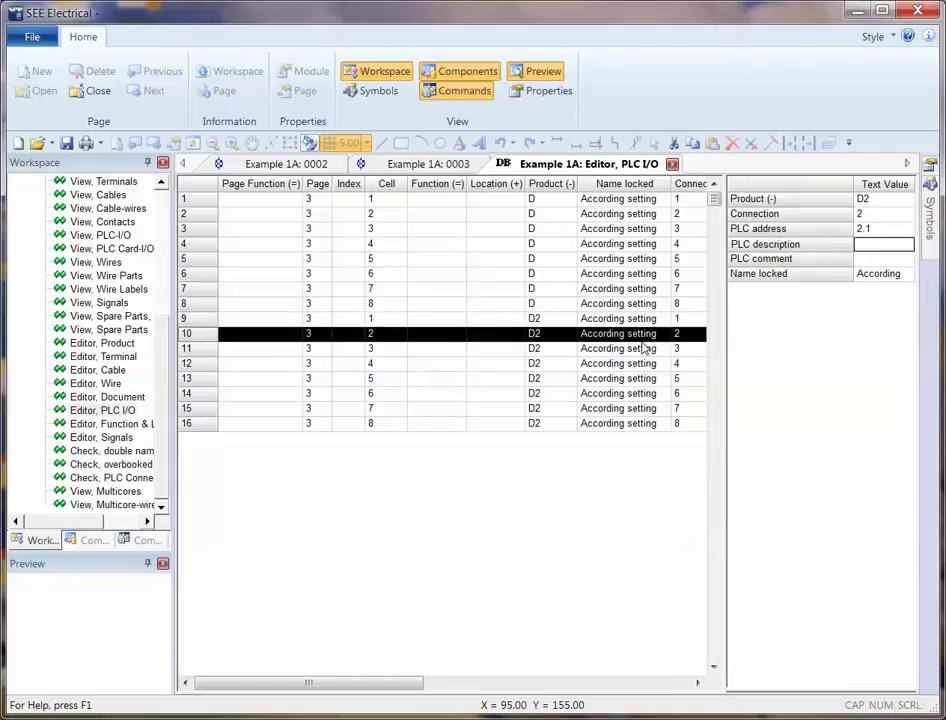
left_click(617, 349)
left_click(622, 364)
left_click(622, 379)
left_click(620, 394)
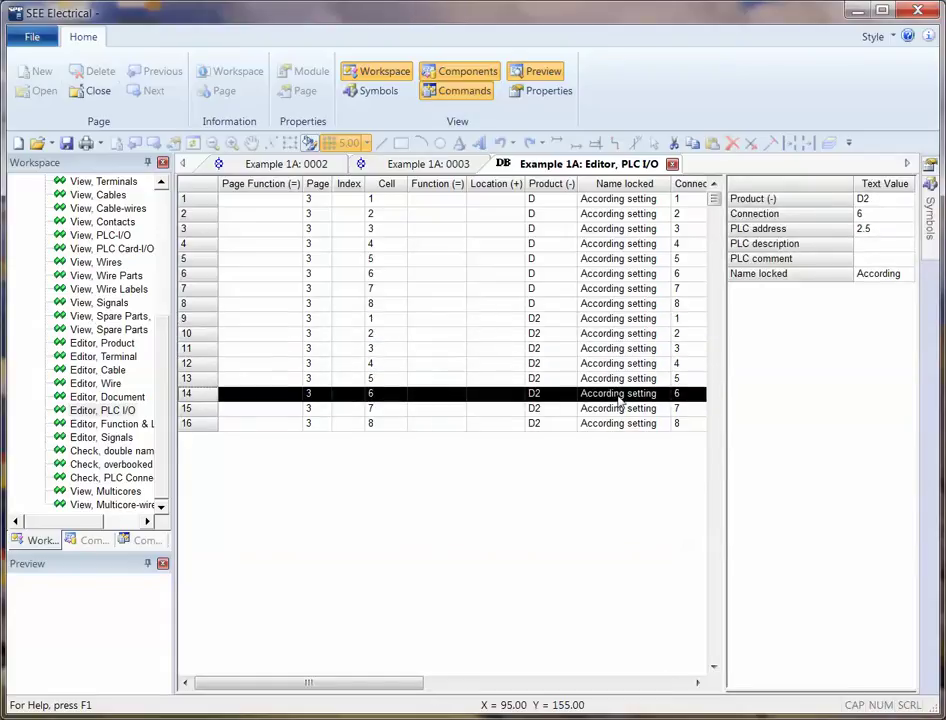
left_click(672, 164)
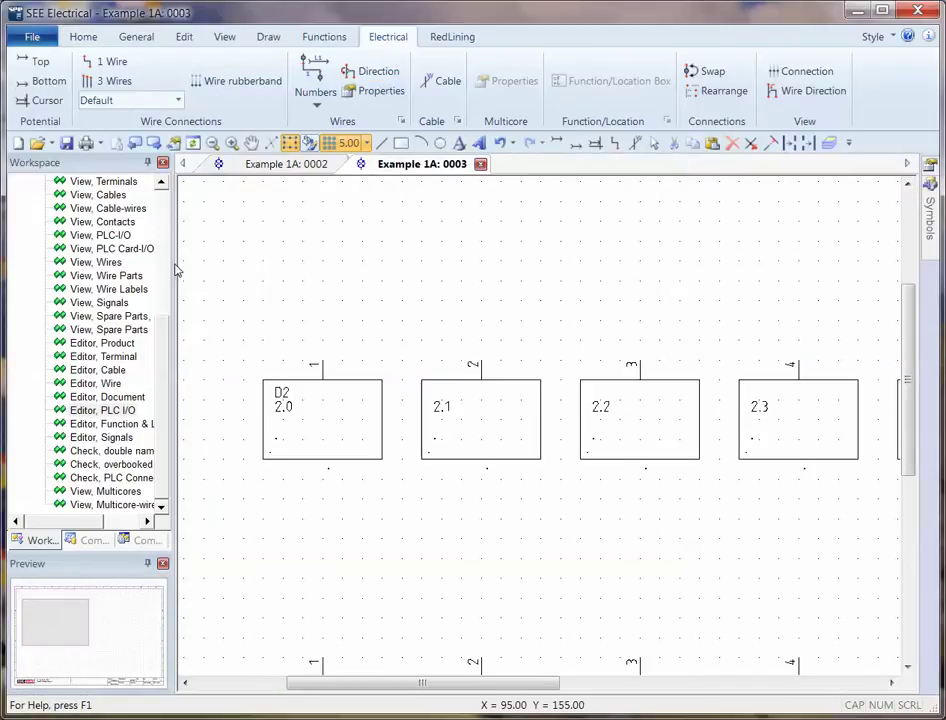
scroll(166, 238, "up", 6)
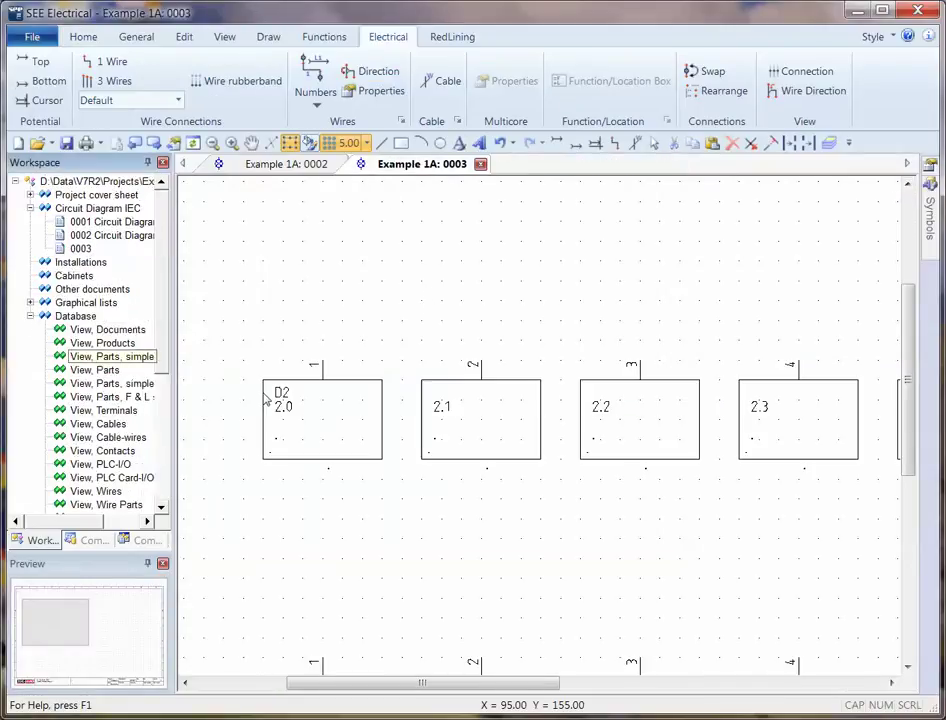
left_click(30, 317)
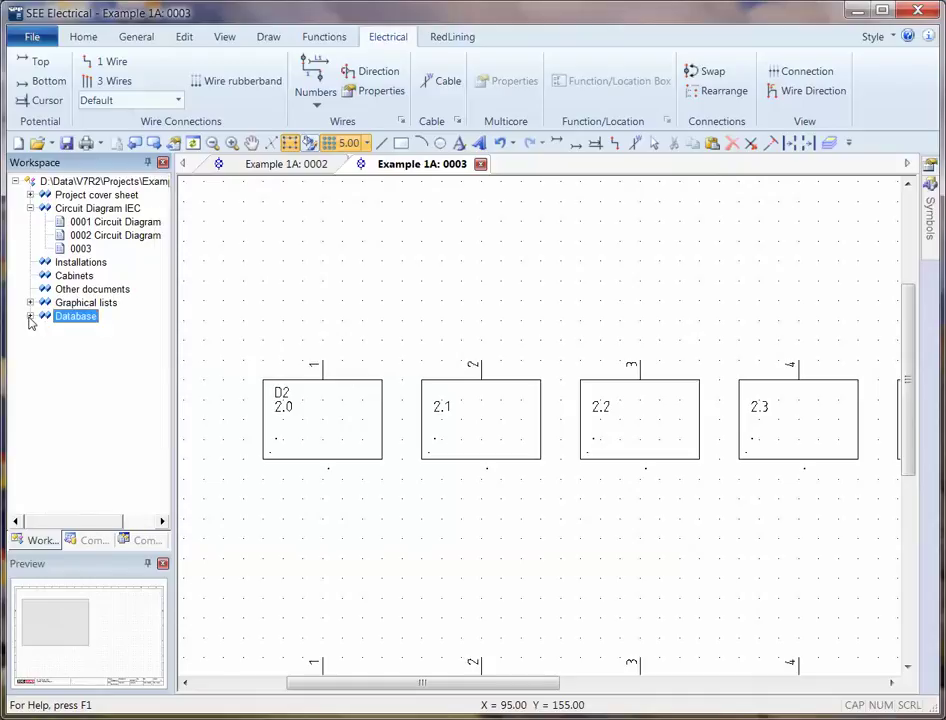
Step: Set the PLC address numbering method in the Circuit Diagram IEC properties to Decimal
left_click(88, 209)
right_click(88, 209)
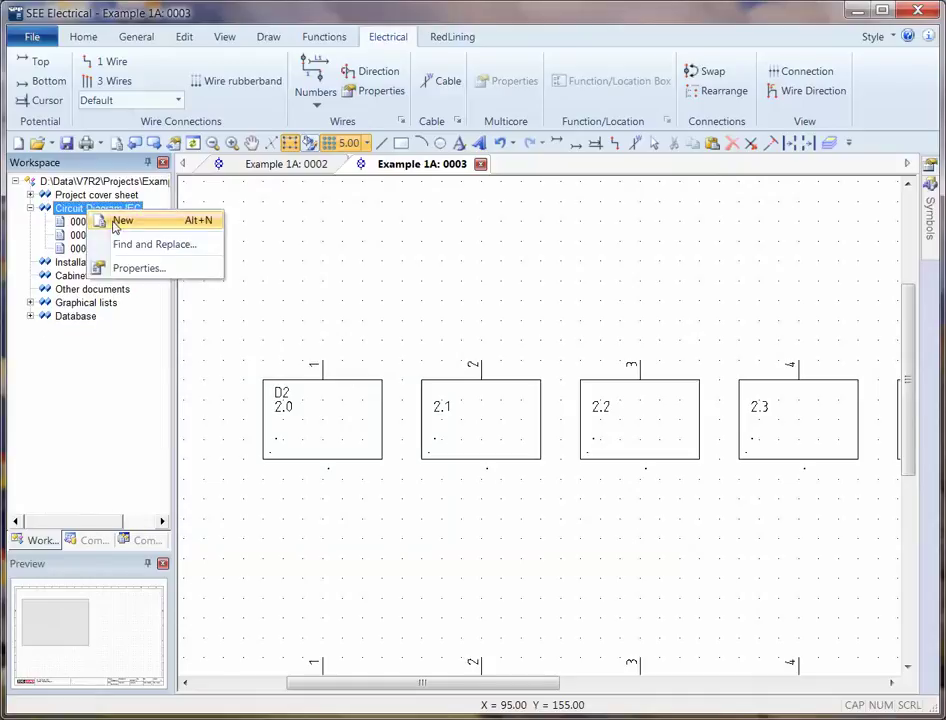
left_click(139, 269)
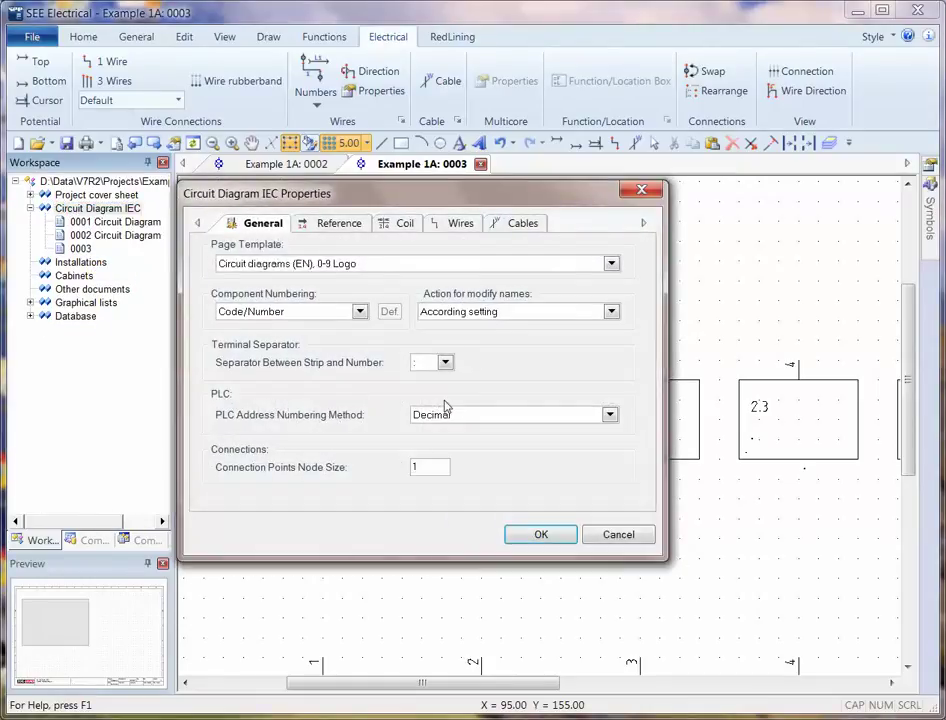
left_click(446, 410)
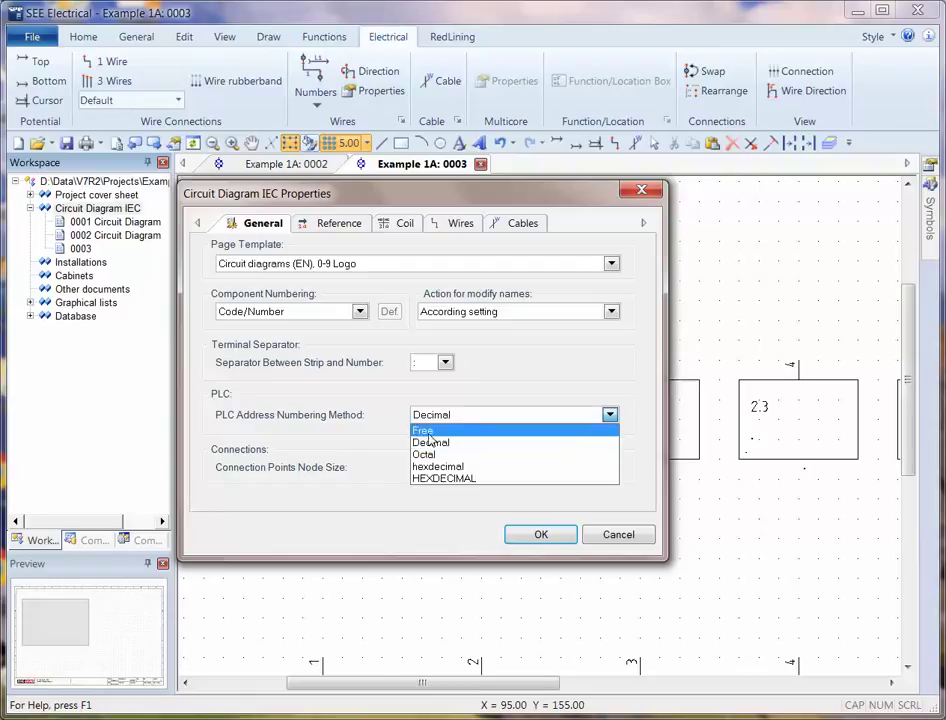
left_click(440, 442)
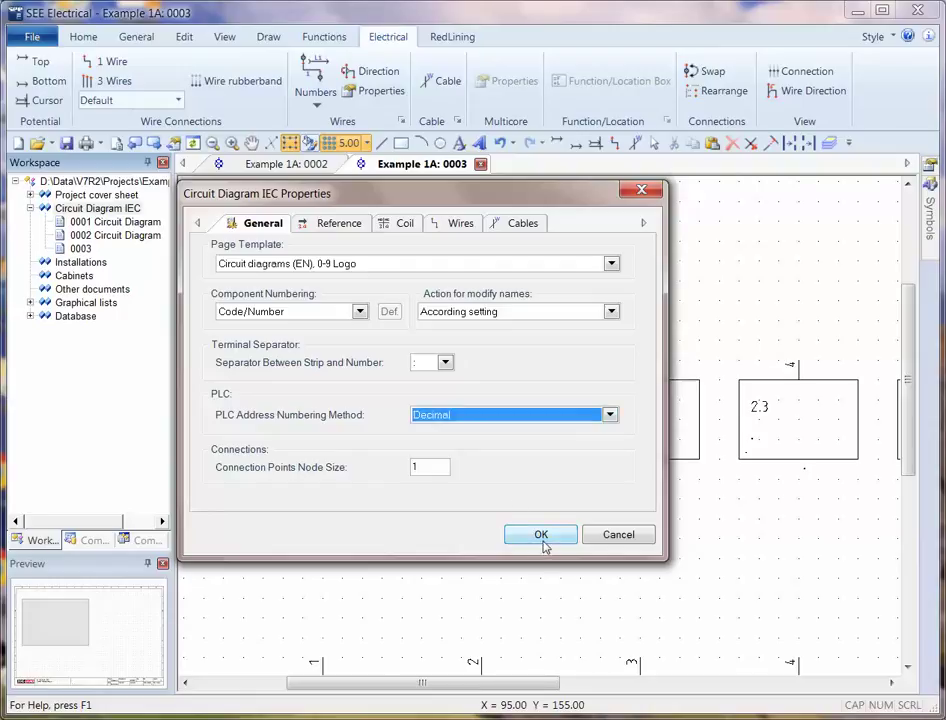
left_click(541, 536)
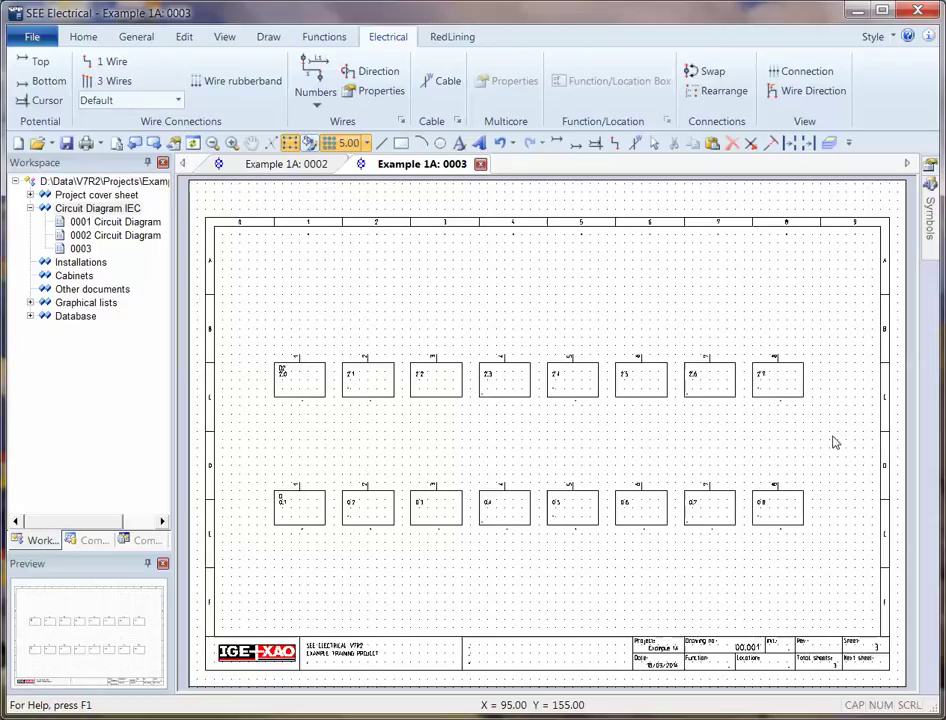
Step: Keep the symbol library permanently displayed and create a folder named PLC in the Custom library
mouse_move(929, 198)
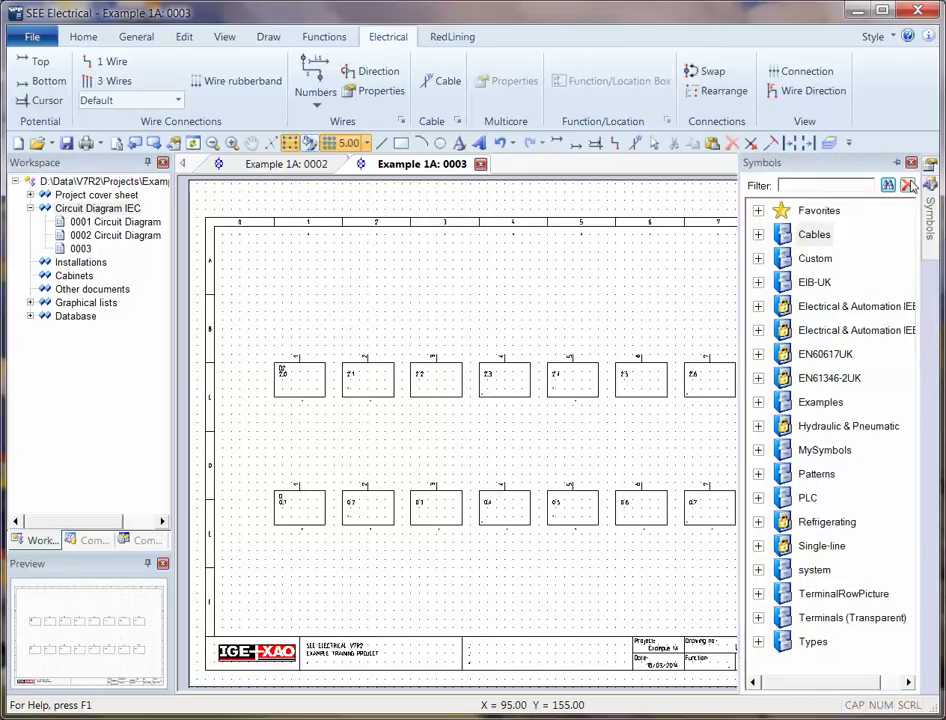
left_click(897, 163)
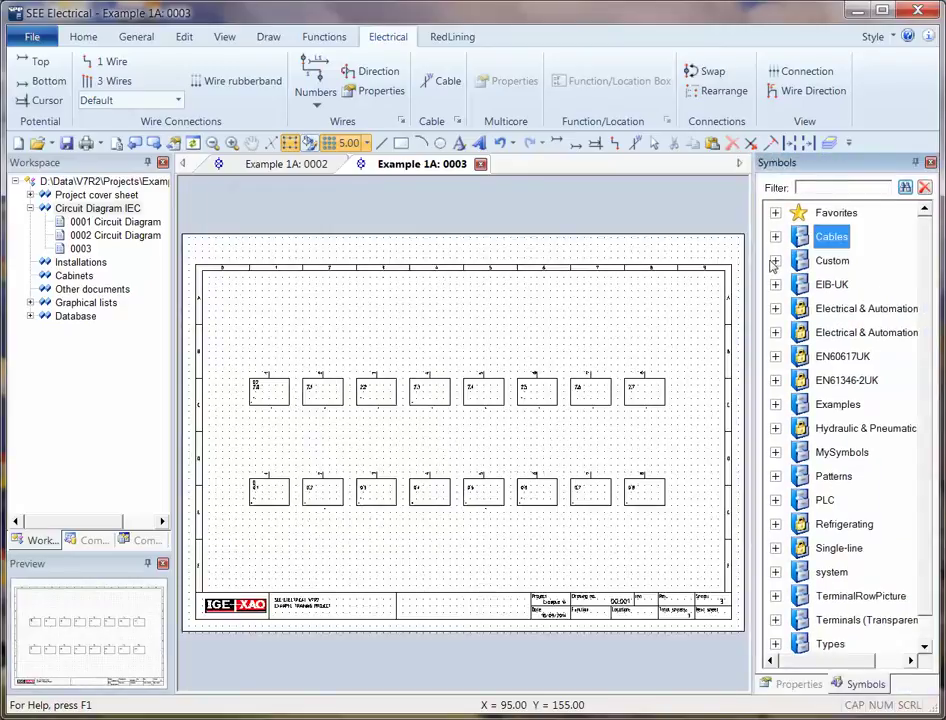
double_click(832, 260)
right_click(838, 262)
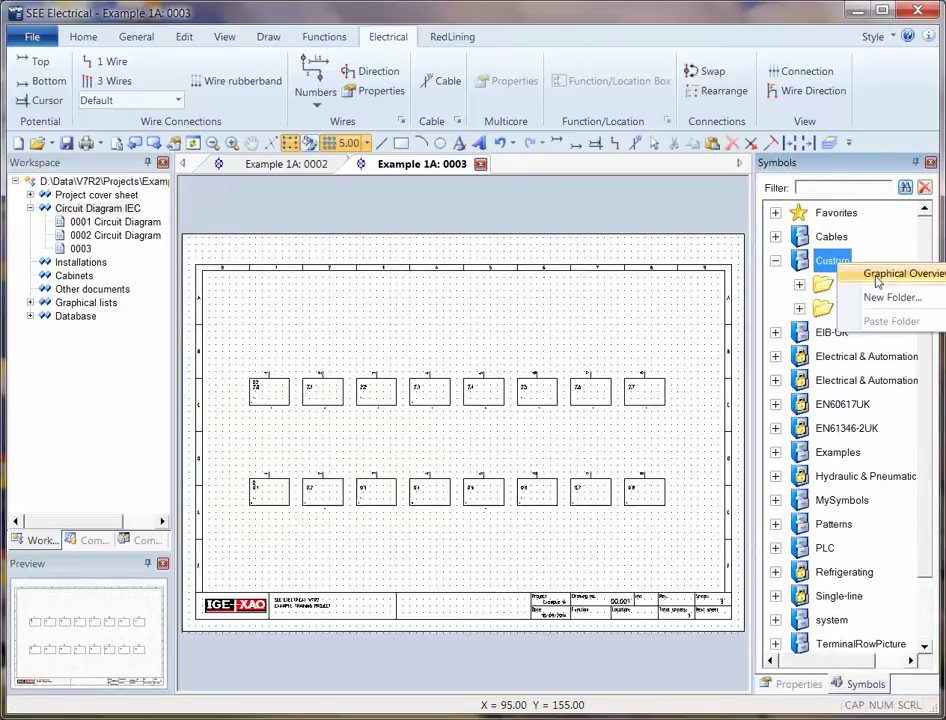
left_click(872, 297)
type("PLC")
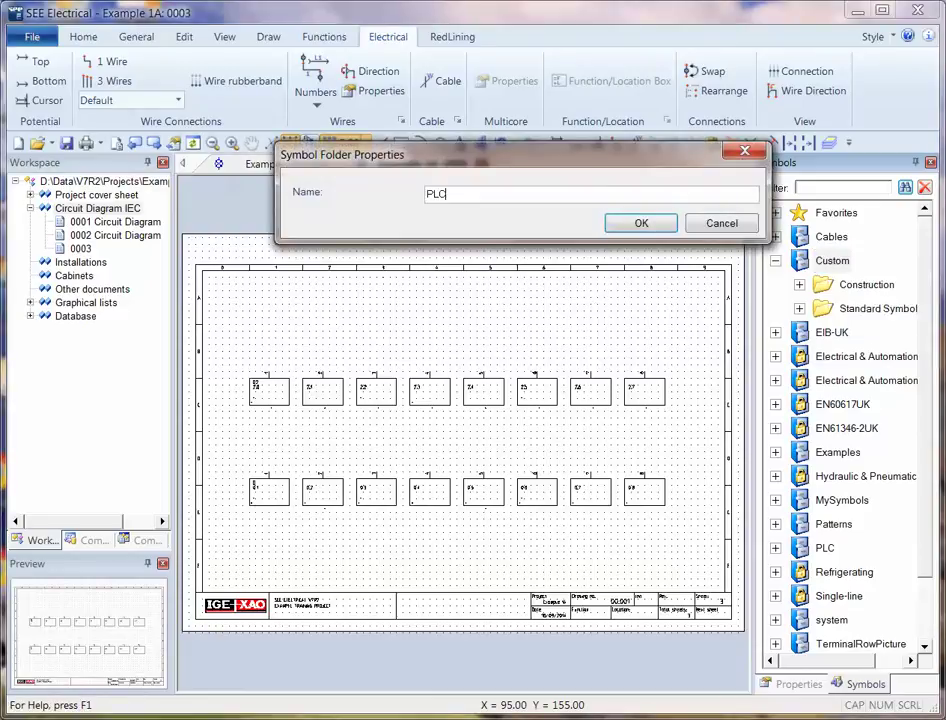
key("Return")
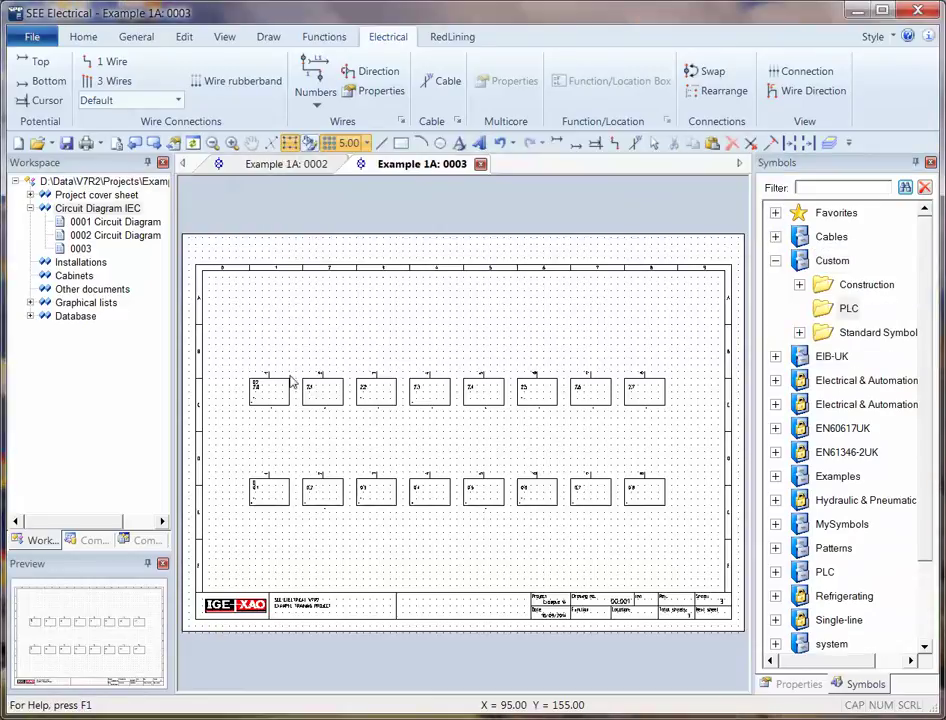
Step: Save the grouped D2 signal row as a symbol named "8inputs" in the Custom library's PLC folder
left_click(265, 378)
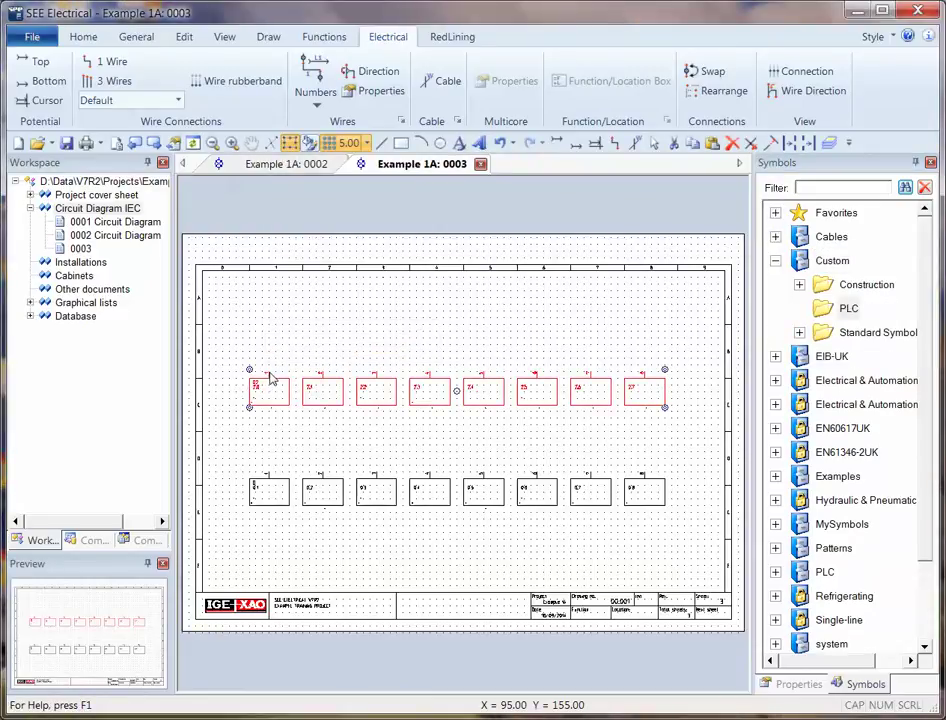
left_click_drag(265, 378, 812, 310)
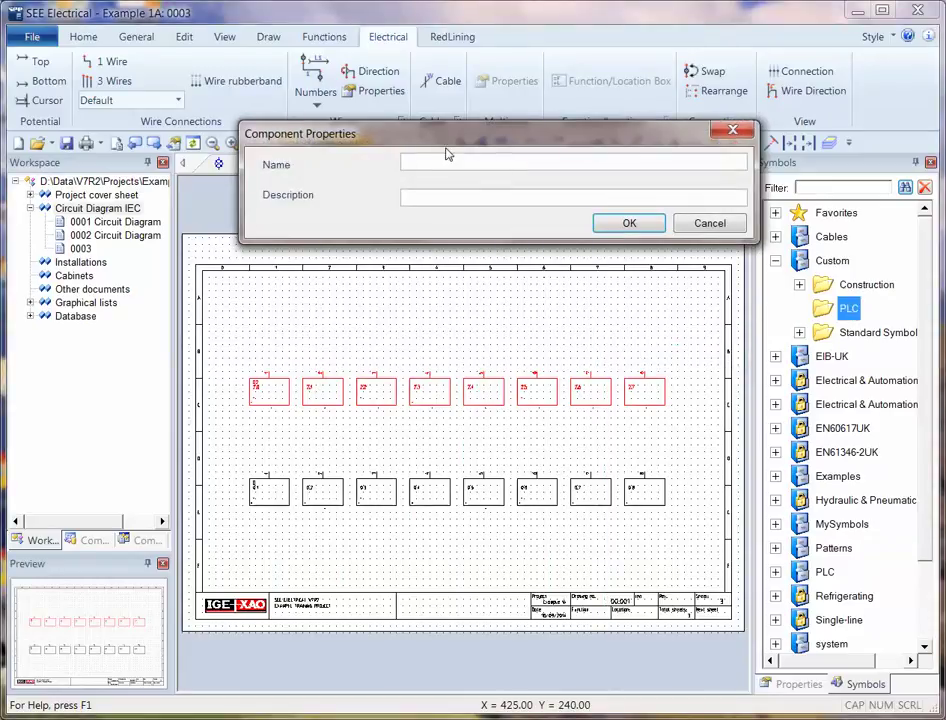
type("8inout")
key("BackSpace")
key("BackSpace")
key("BackSpace")
key("BackSpace")
type("npunt")
key("BackSpace")
key("BackSpace")
key("BackSpace")
type("uts")
left_click(614, 224)
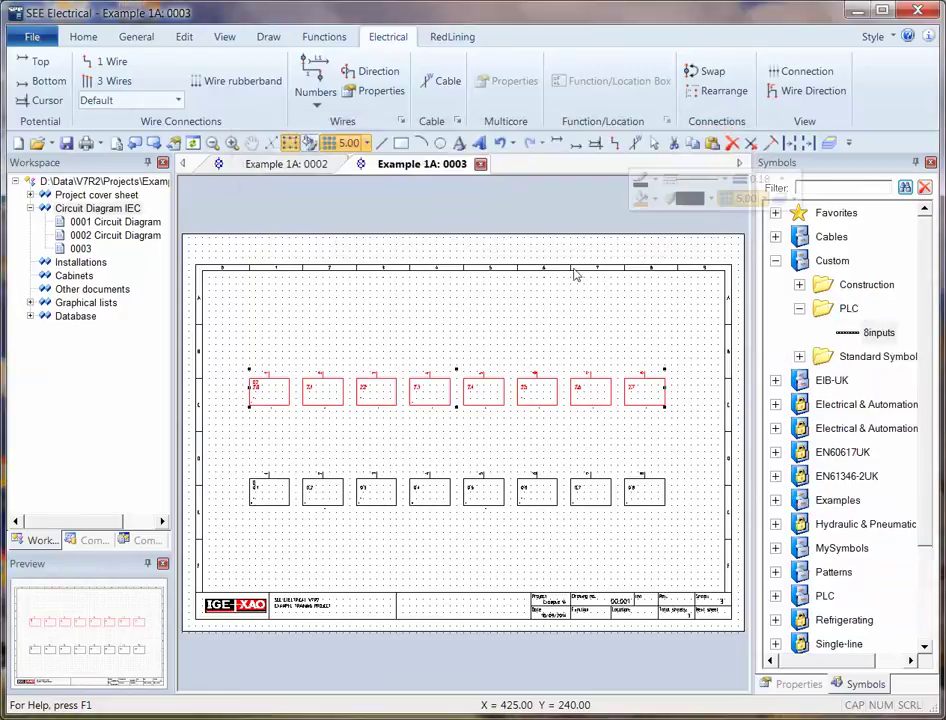
left_click(382, 318)
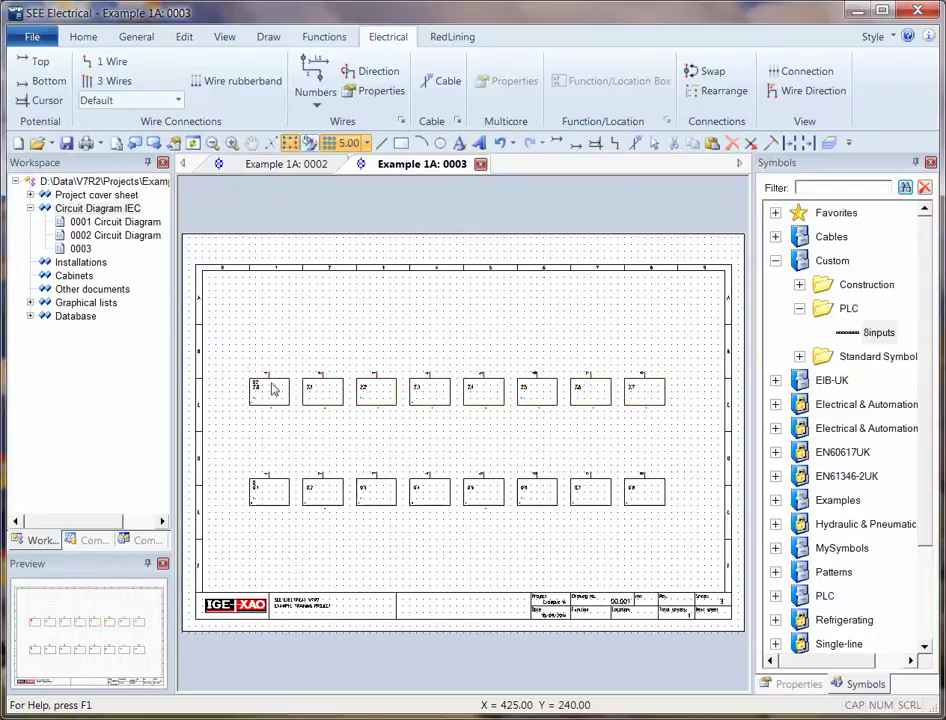
Step: Display the connection points on both signal rows for checking, then hide them again
left_click(812, 75)
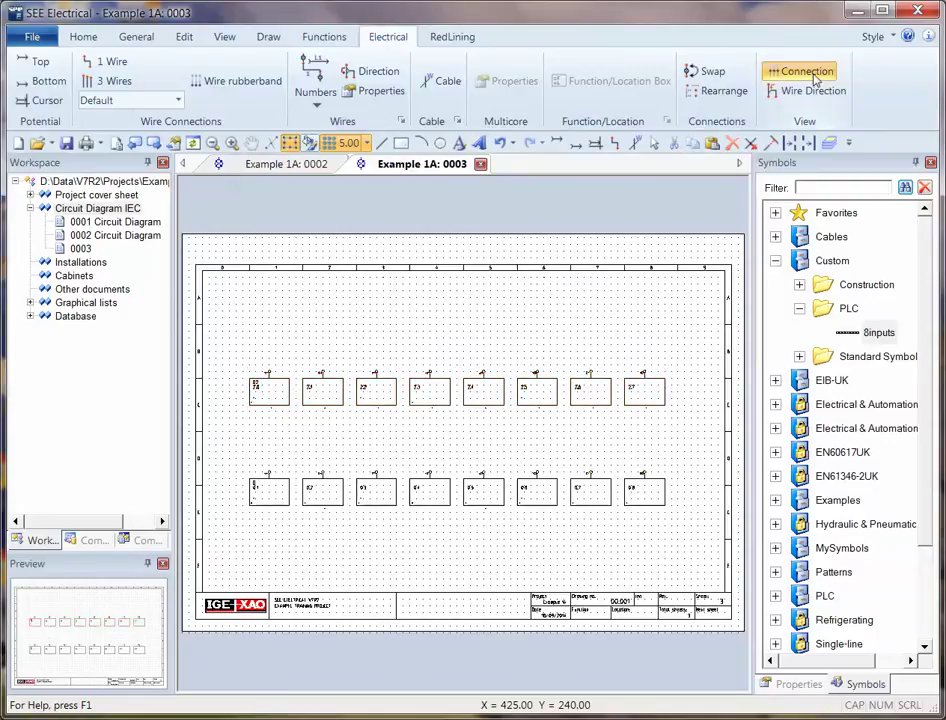
left_click(812, 75)
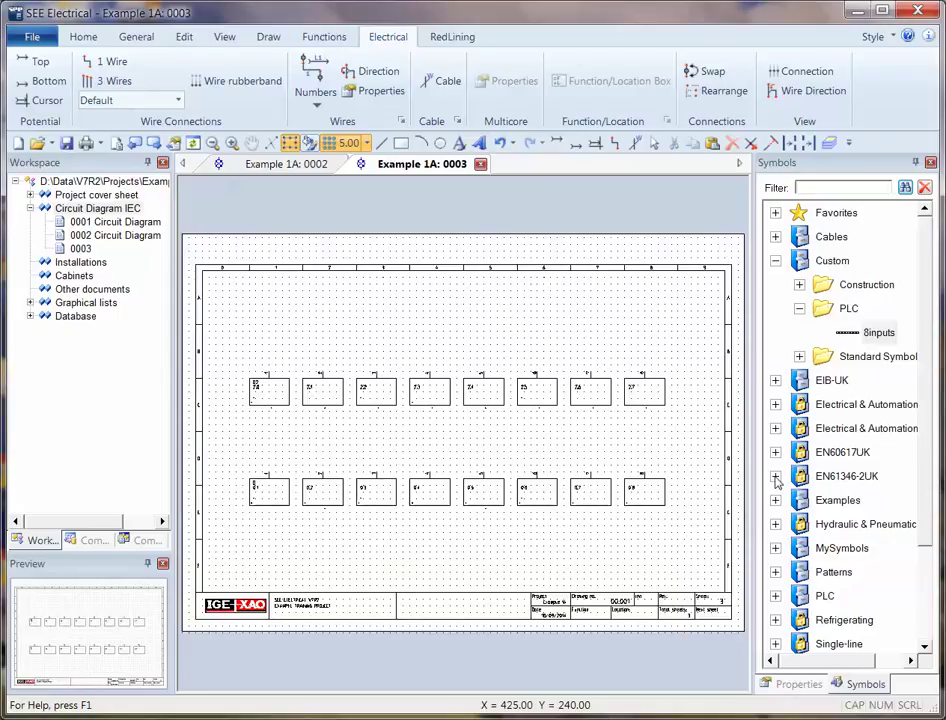
Step: Browse the EN61346-2UK and EN60617UK symbol libraries for PLC symbols
left_click(777, 481)
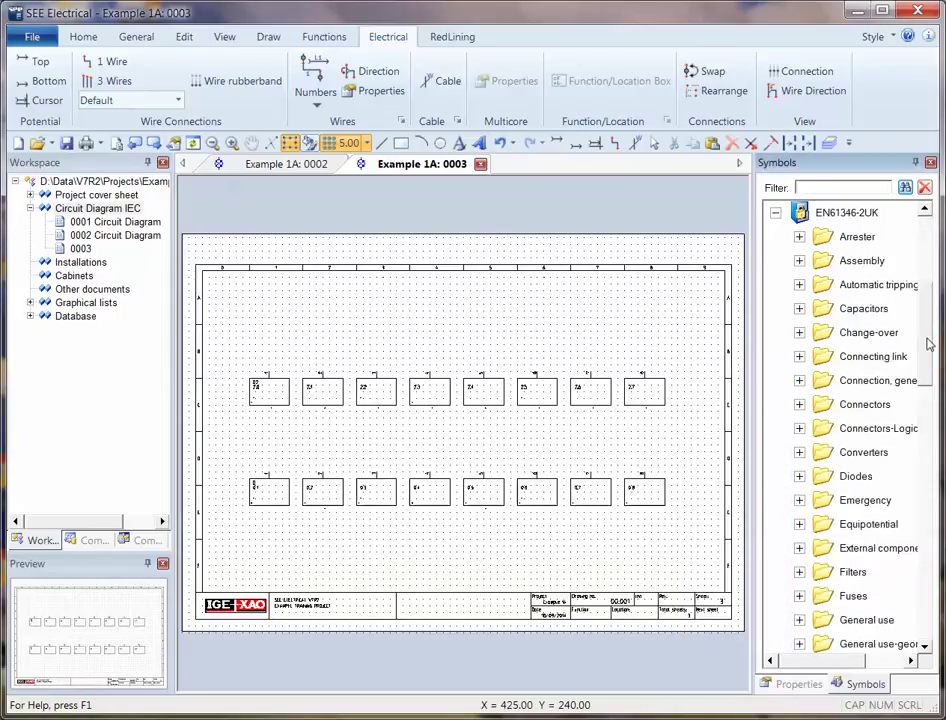
left_click_drag(929, 343, 927, 312)
left_click(775, 331)
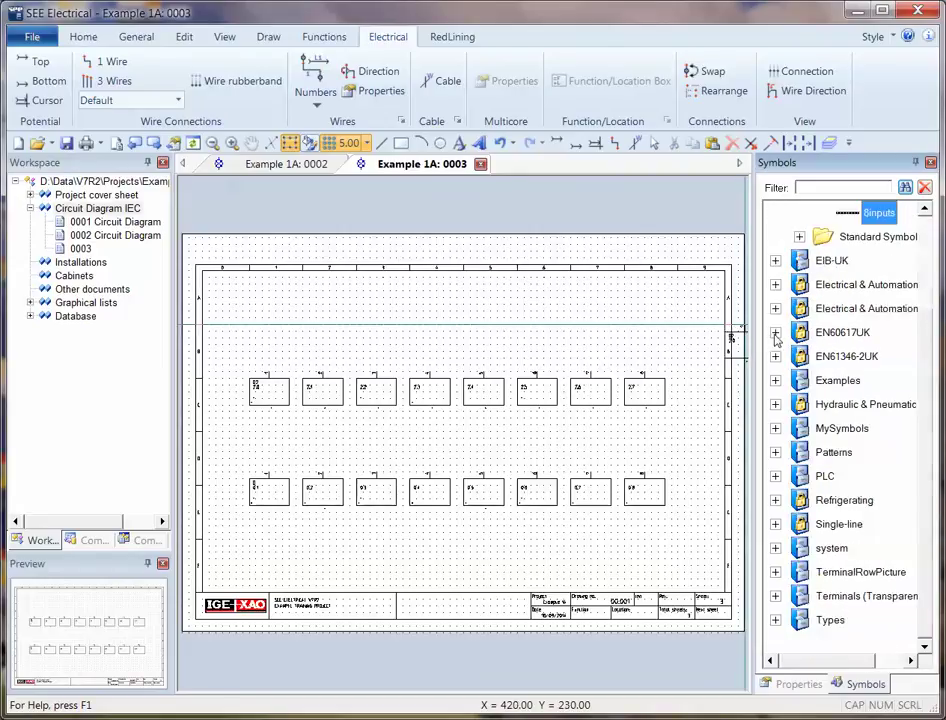
left_click(775, 332)
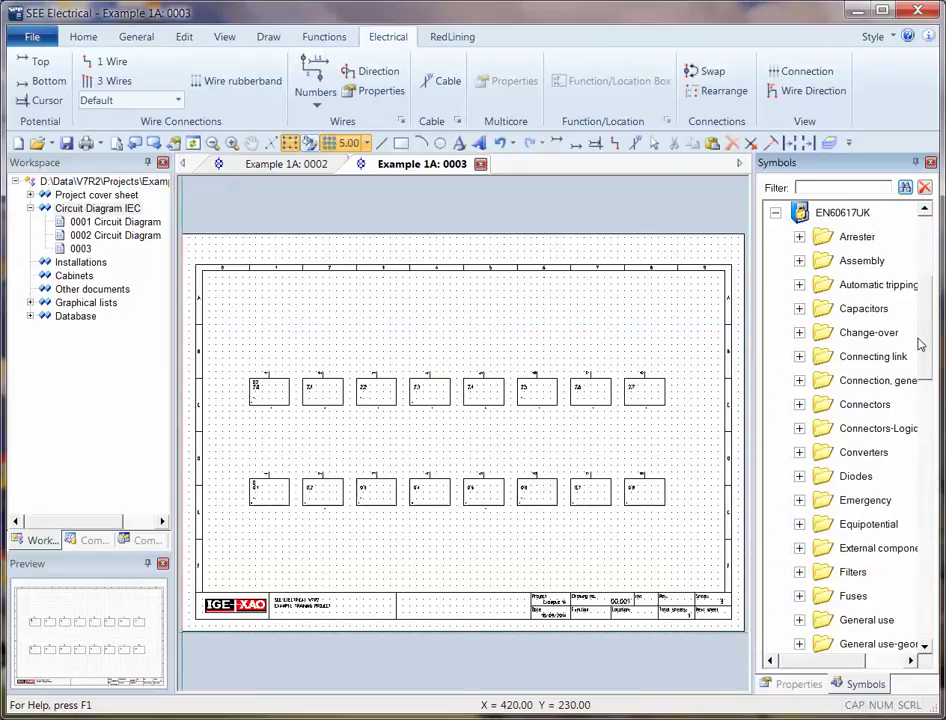
mouse_move(920, 344)
left_mouse_down()
mouse_move(924, 466)
mouse_move(930, 365)
left_mouse_up()
left_click(800, 453)
left_click(799, 381)
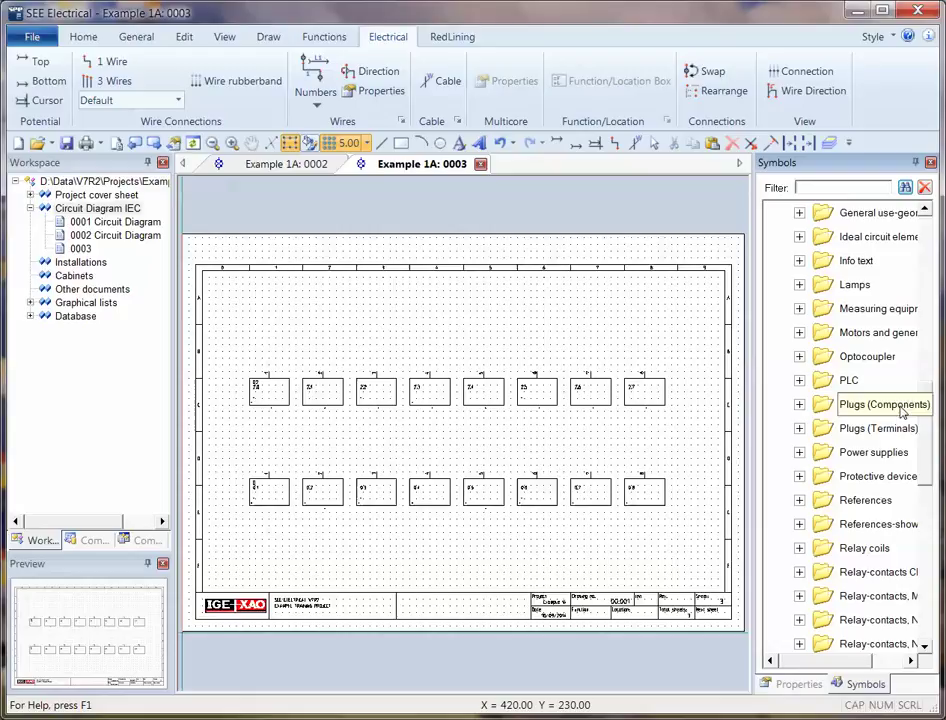
scroll(922, 320, "up", 6)
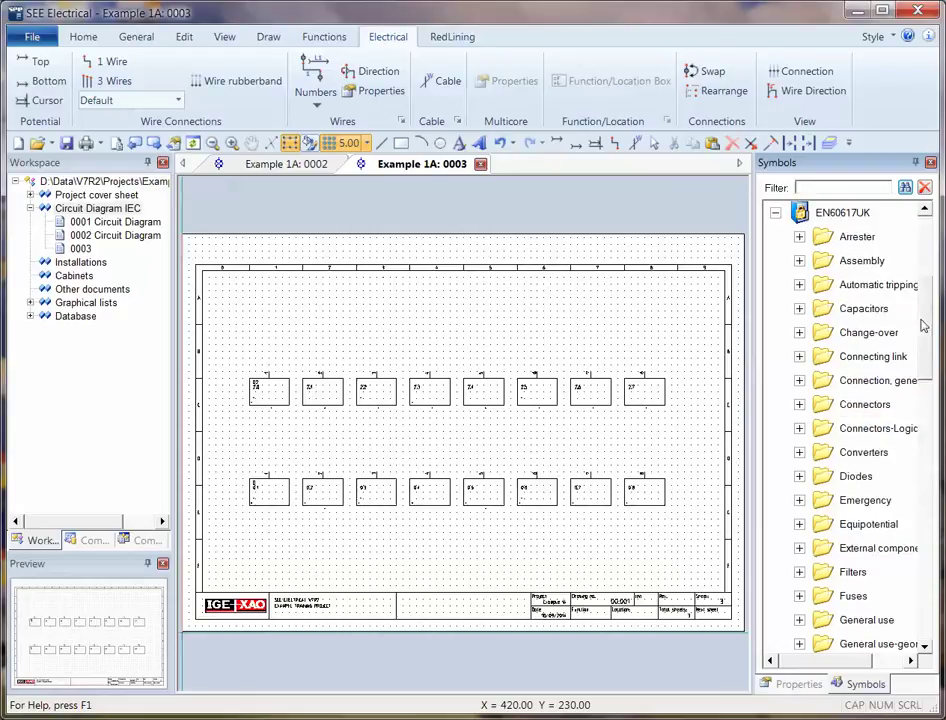
left_click(777, 214)
Step: Create page 4 in Circuit Diagram IEC and place Reference Card, 08-1 from the PLC library's Digital Input - DI folder on it
left_click(775, 476)
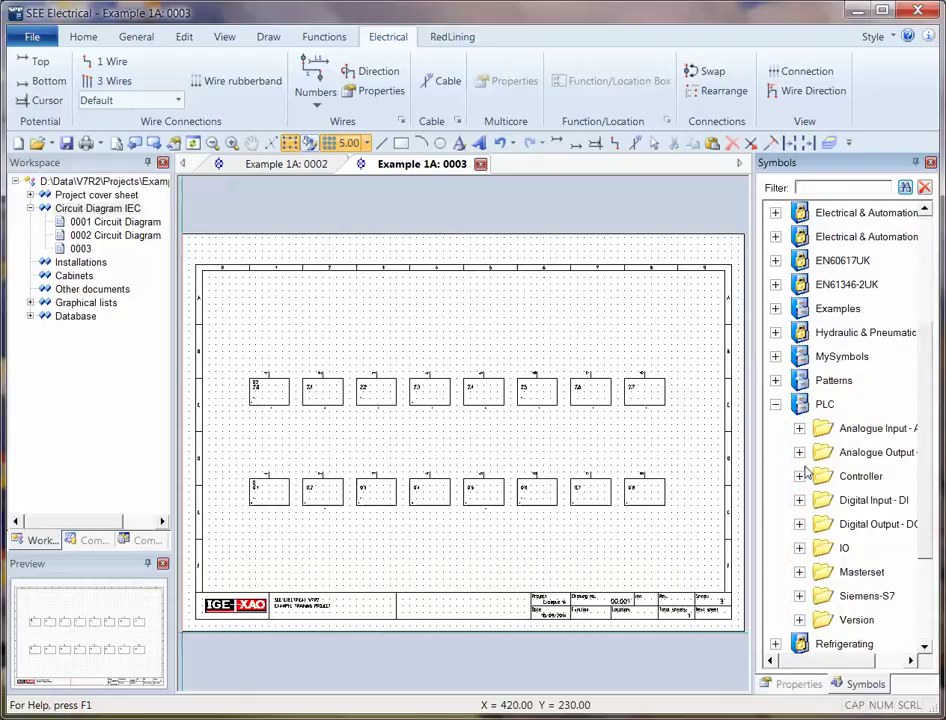
double_click(816, 503)
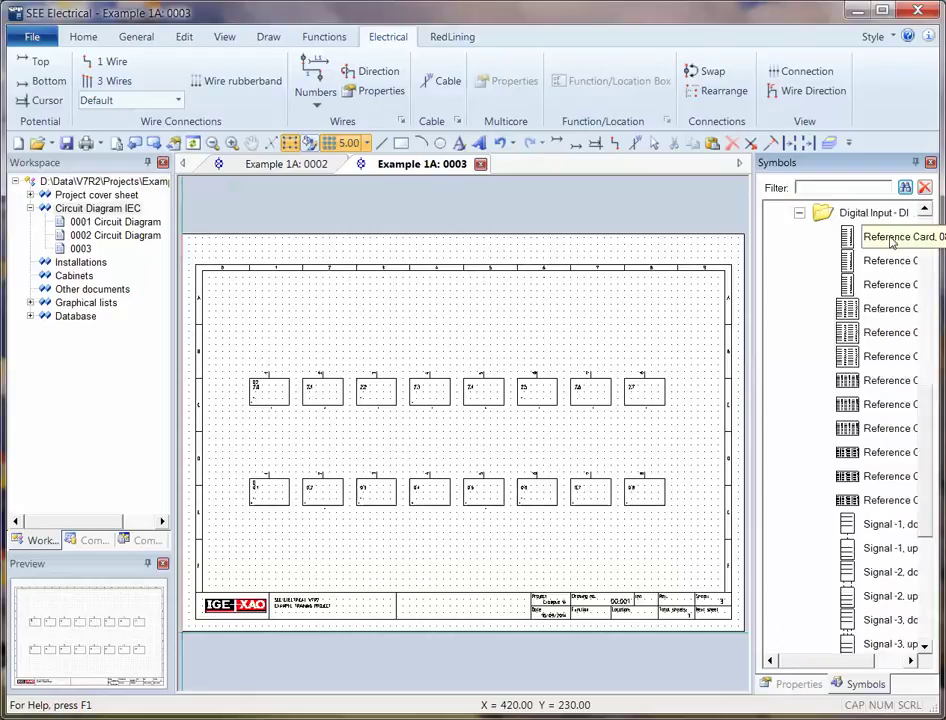
mouse_move(893, 238)
left_mouse_down()
mouse_move(511, 297)
mouse_move(610, 297)
mouse_move(322, 275)
mouse_move(87, 200)
left_mouse_up()
right_click(89, 207)
left_click(114, 217)
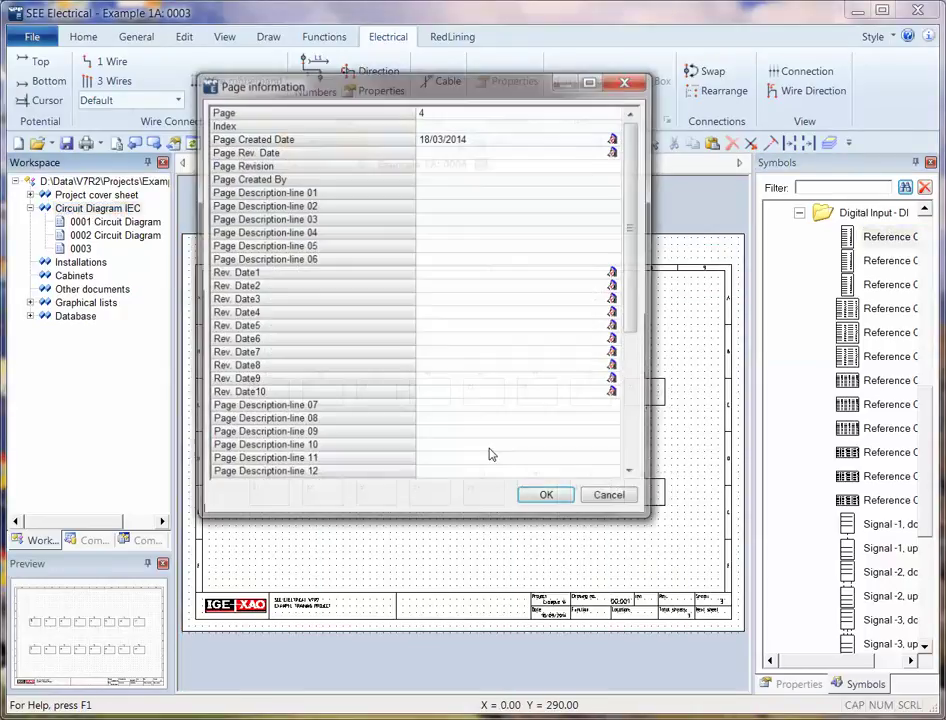
left_click(546, 500)
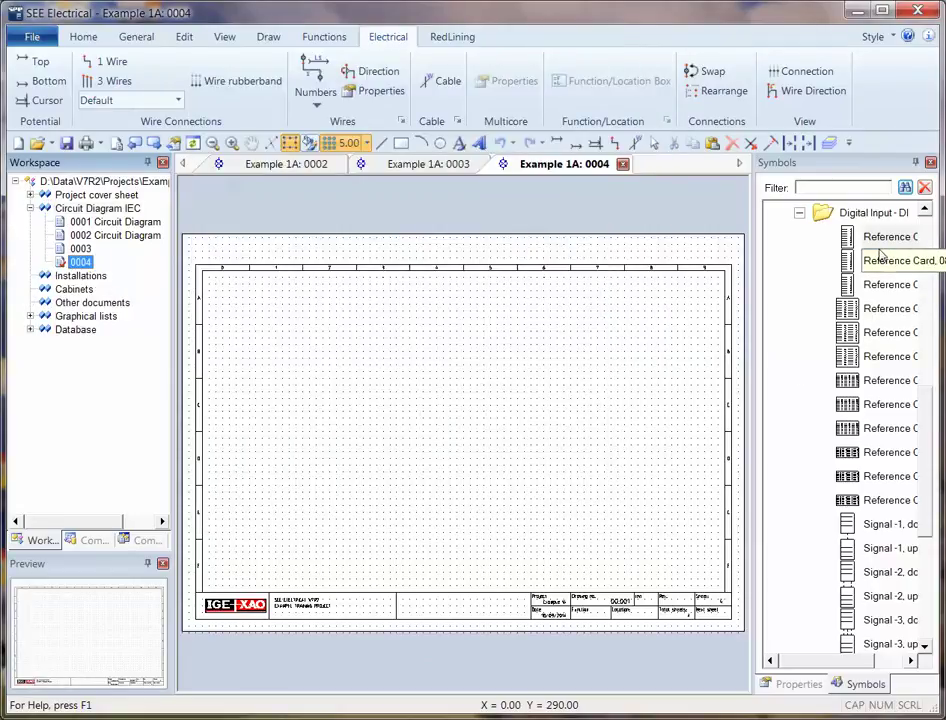
left_click_drag(880, 238, 365, 320)
scroll(365, 320, "up", 5)
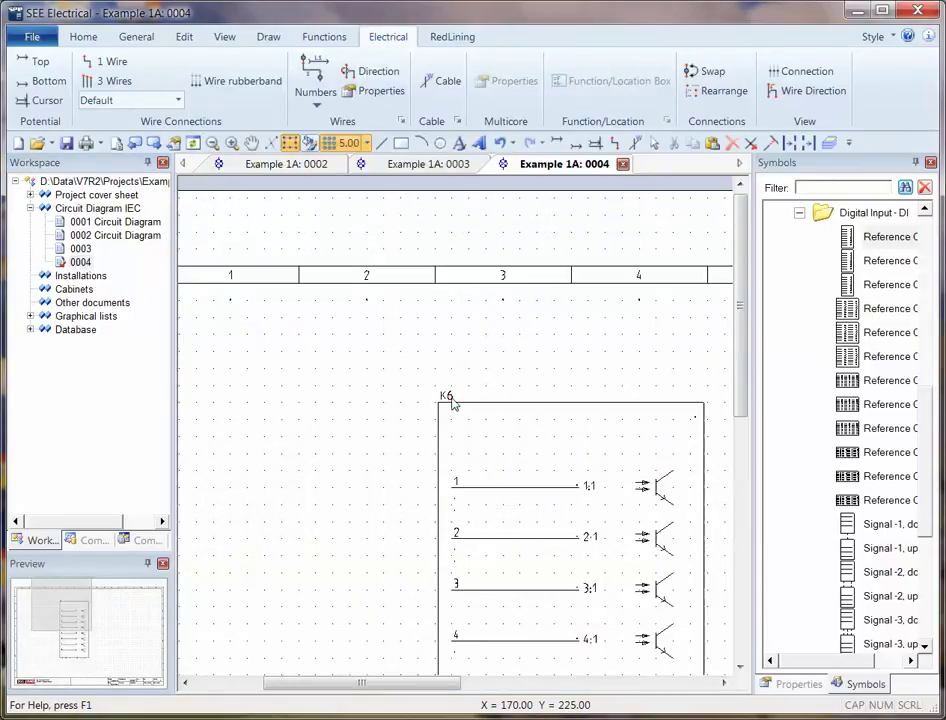
Step: Examine the reference card's connections, PLC addresses and PLC descriptions in its component properties, leaving them as they are
double_click(447, 399)
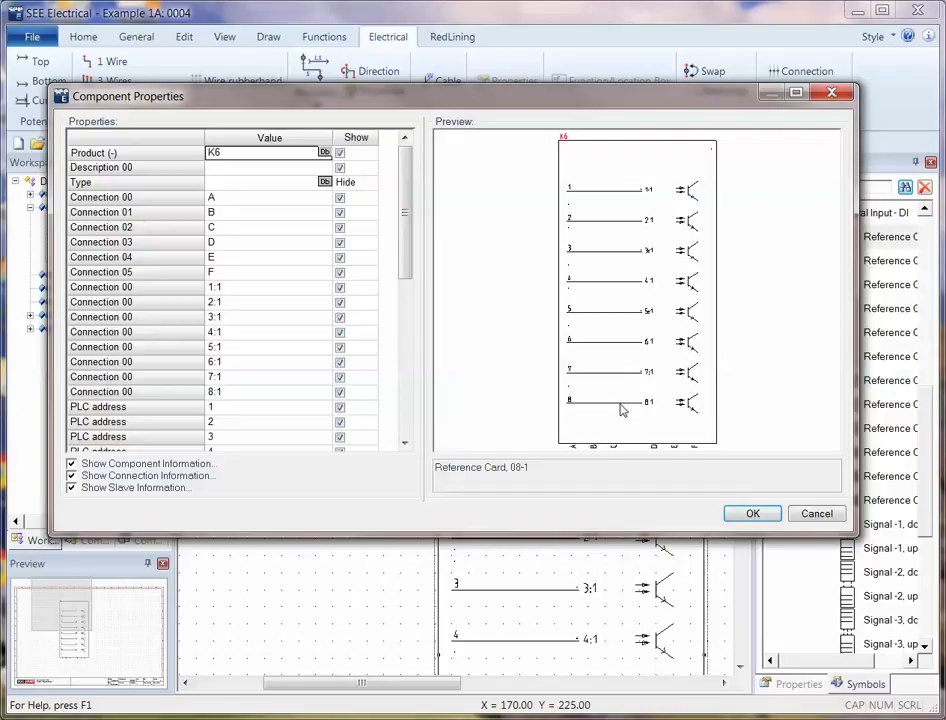
left_click(240, 291)
left_click(239, 302)
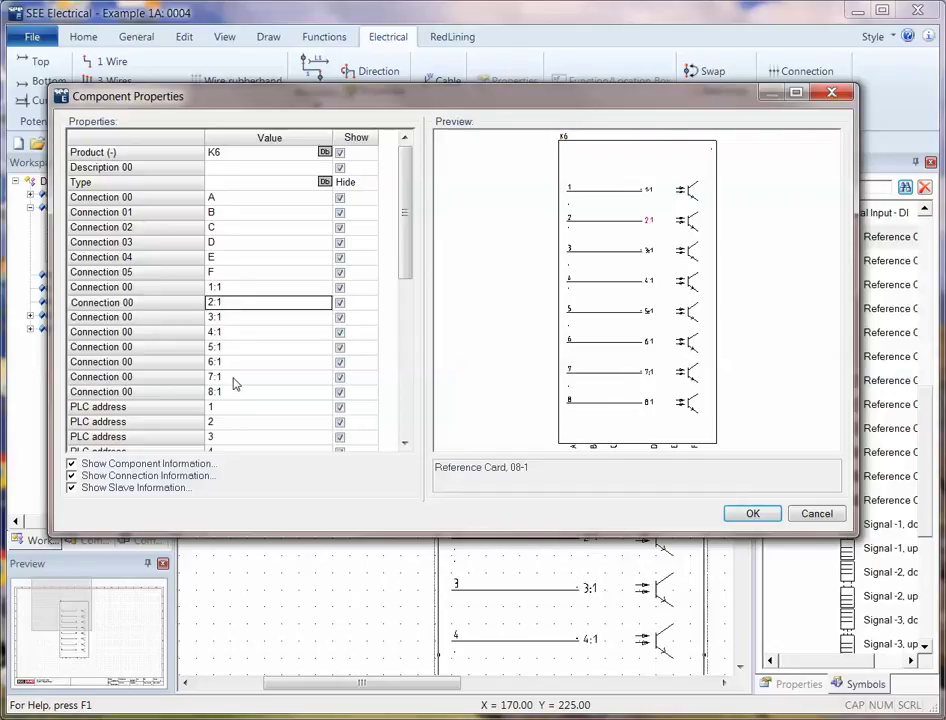
left_click(233, 409)
scroll(433, 262, "down", 5)
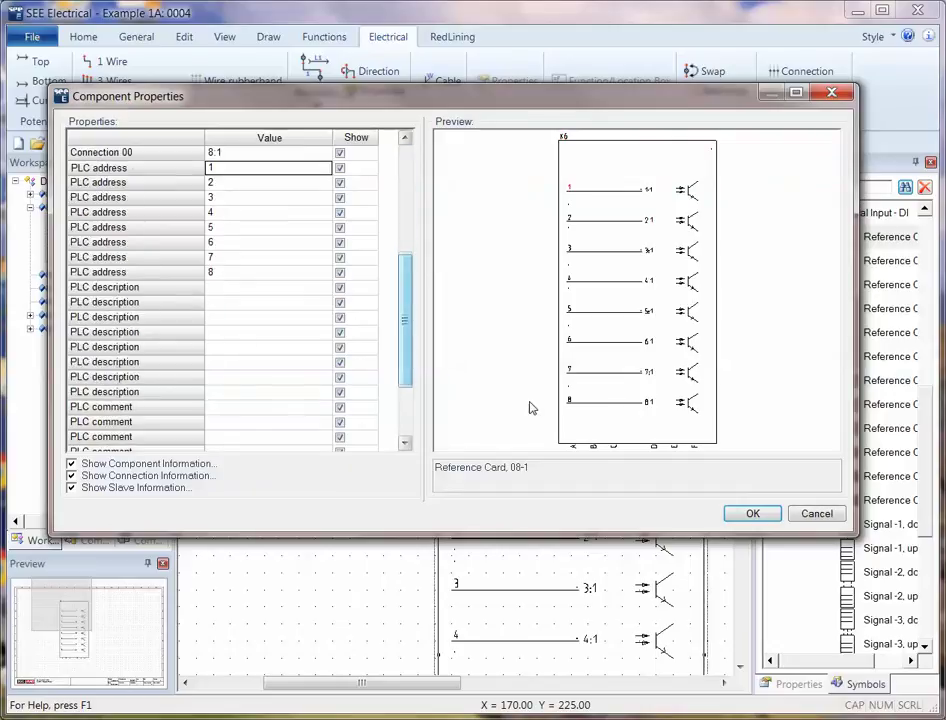
left_click(836, 519)
scroll(430, 425, "down", 1)
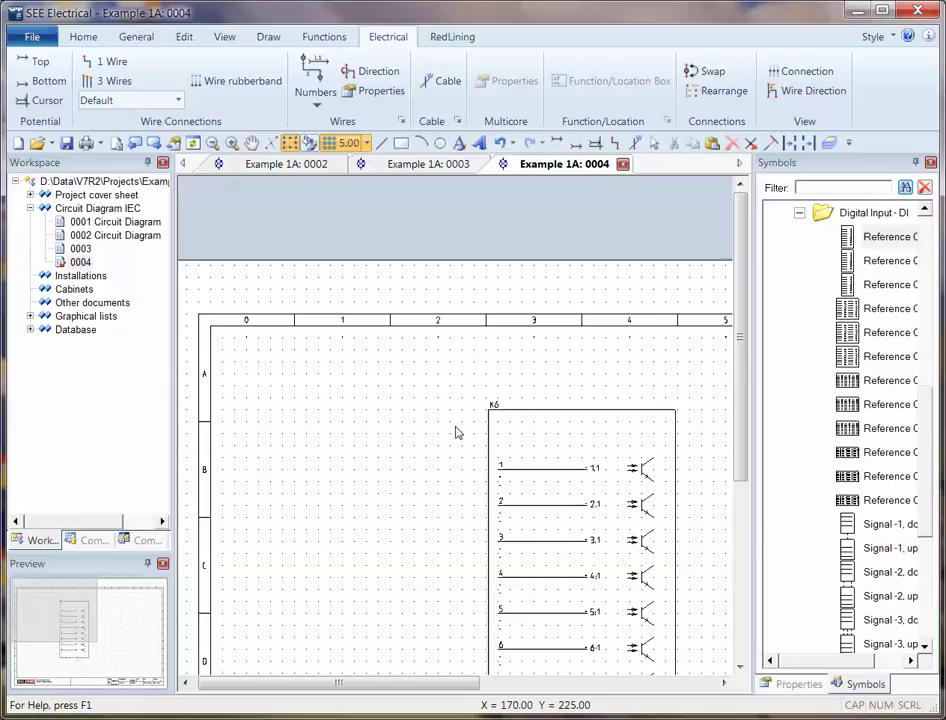
Step: Insert the custom 8inputs symbol along row A of page 4 as K6, linking it to the reference card from PLC address 1
scroll(912, 331, "up", 6)
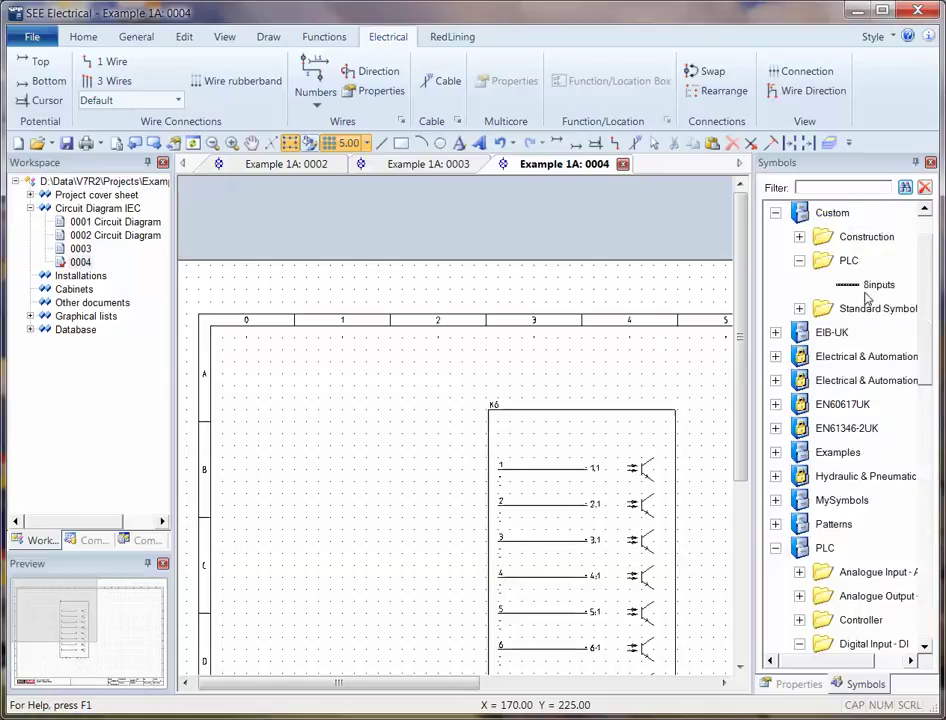
left_click_drag(868, 291, 270, 350)
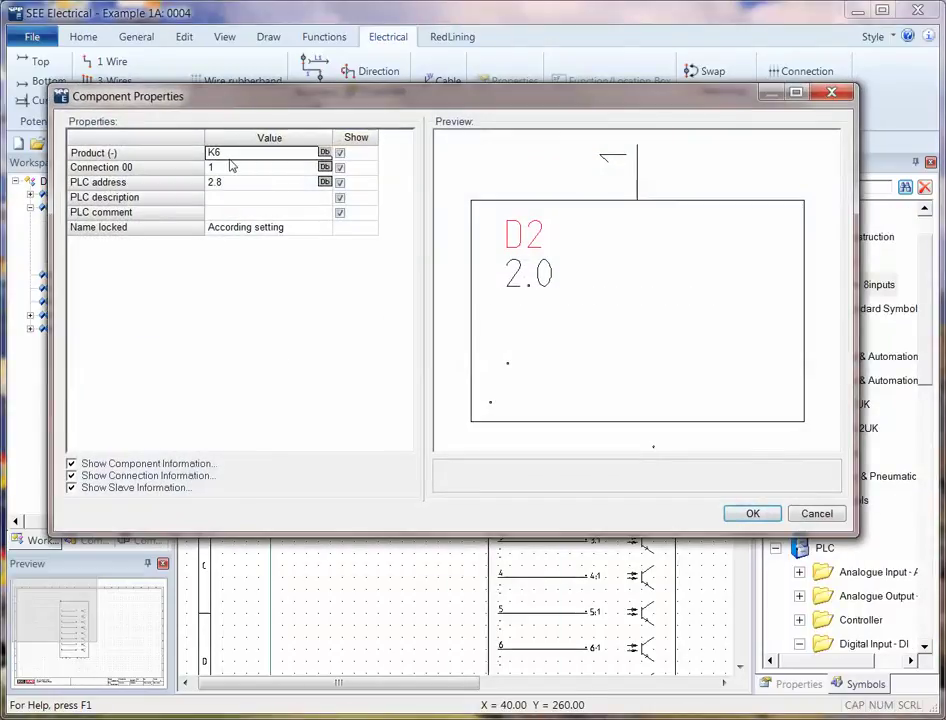
left_click(324, 182)
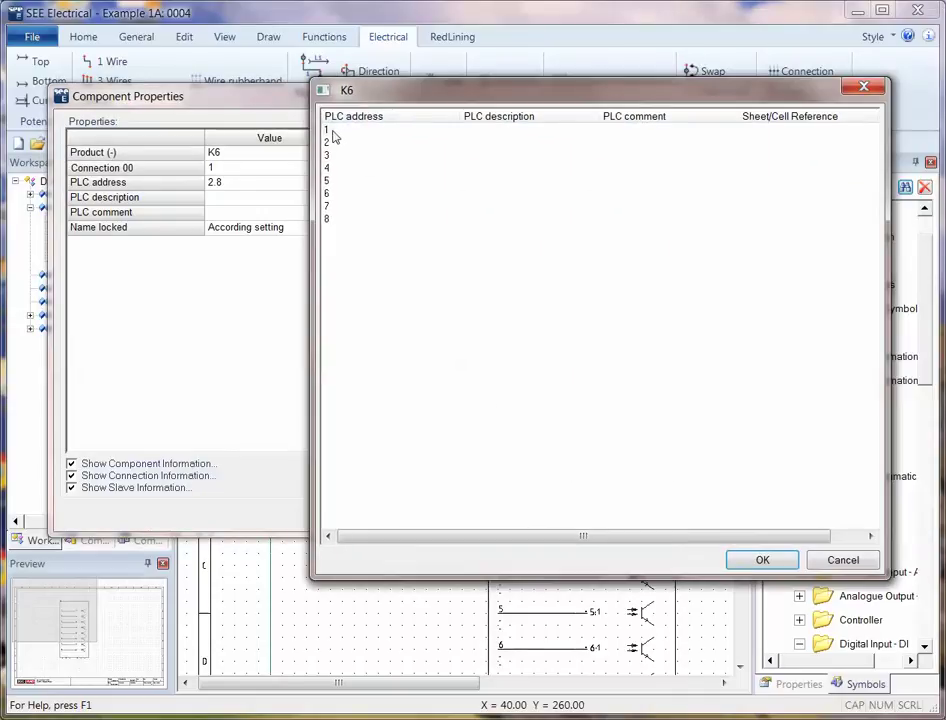
left_click(762, 560)
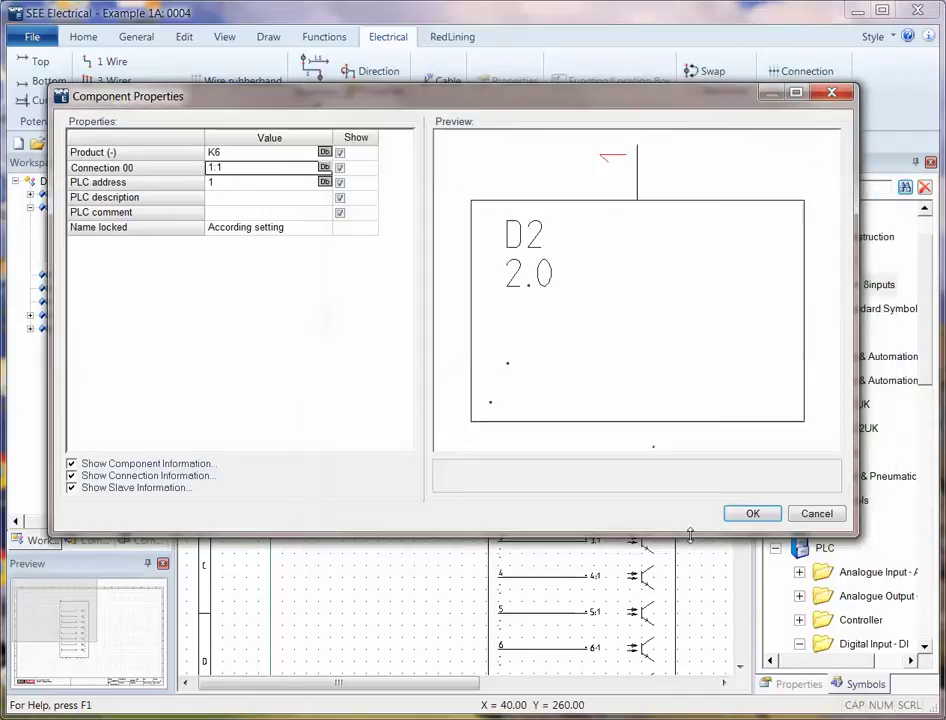
left_click(748, 513)
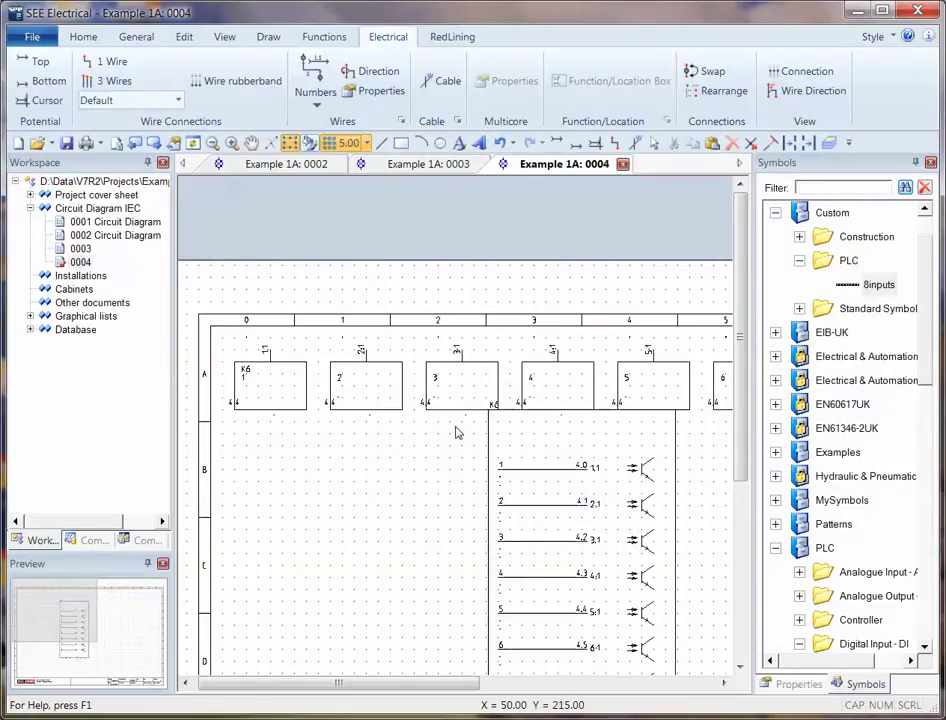
Step: Move the K6 reference card down and to the right, clear of the signal row in row A
scroll(456, 431, "up", 2)
scroll(517, 423, "down", 4)
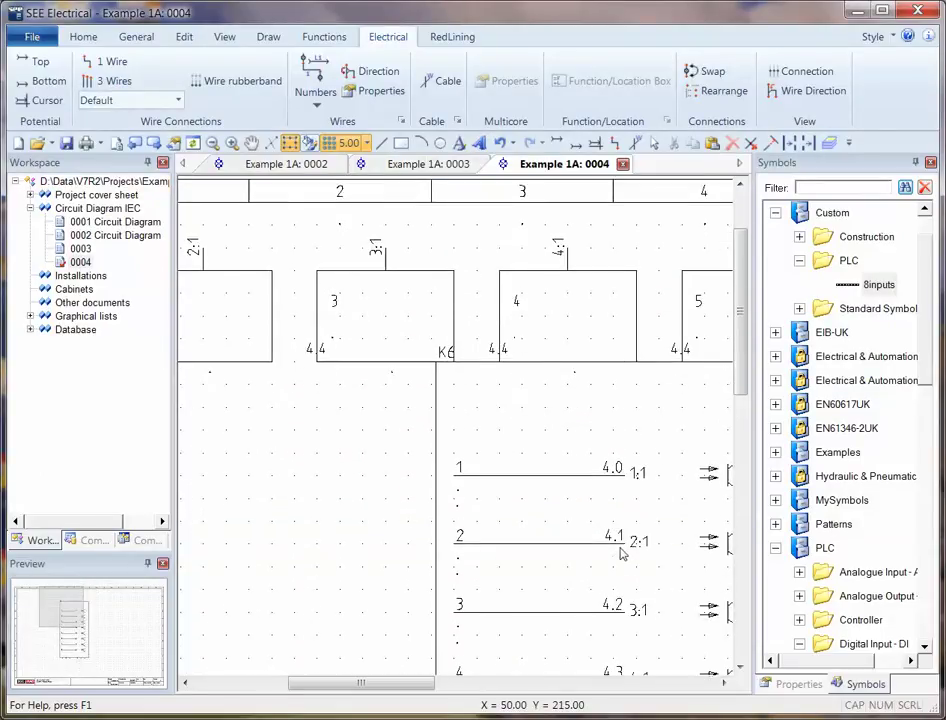
scroll(457, 432, "down", 2)
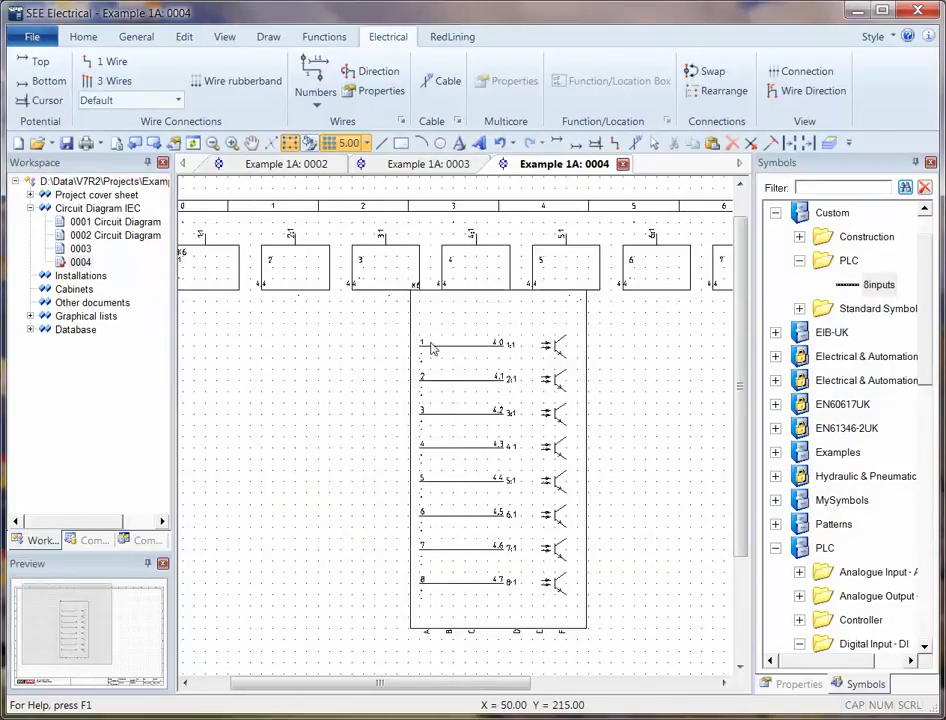
left_click_drag(466, 399, 571, 443)
left_click(383, 428)
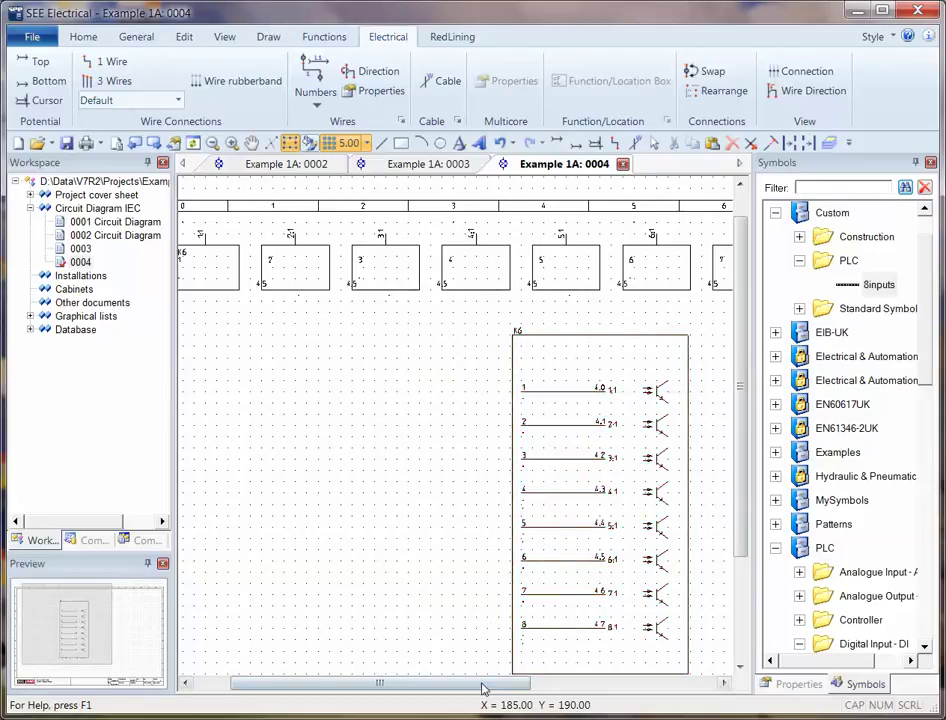
Step: Select the grouped K6 signal row in row A of page 4
left_click_drag(456, 688, 416, 688)
left_click(376, 298)
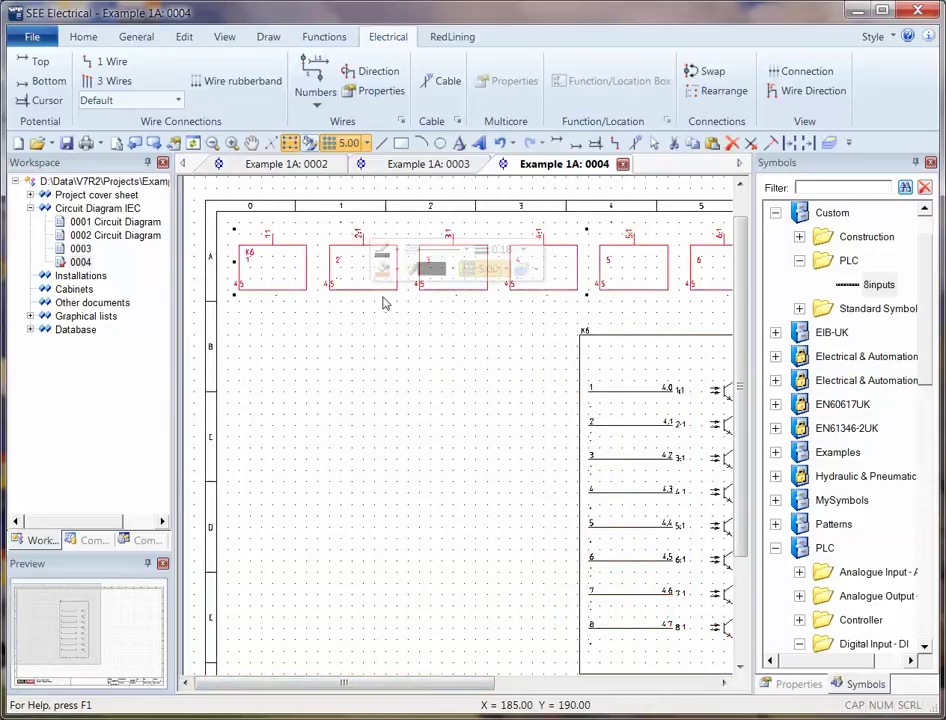